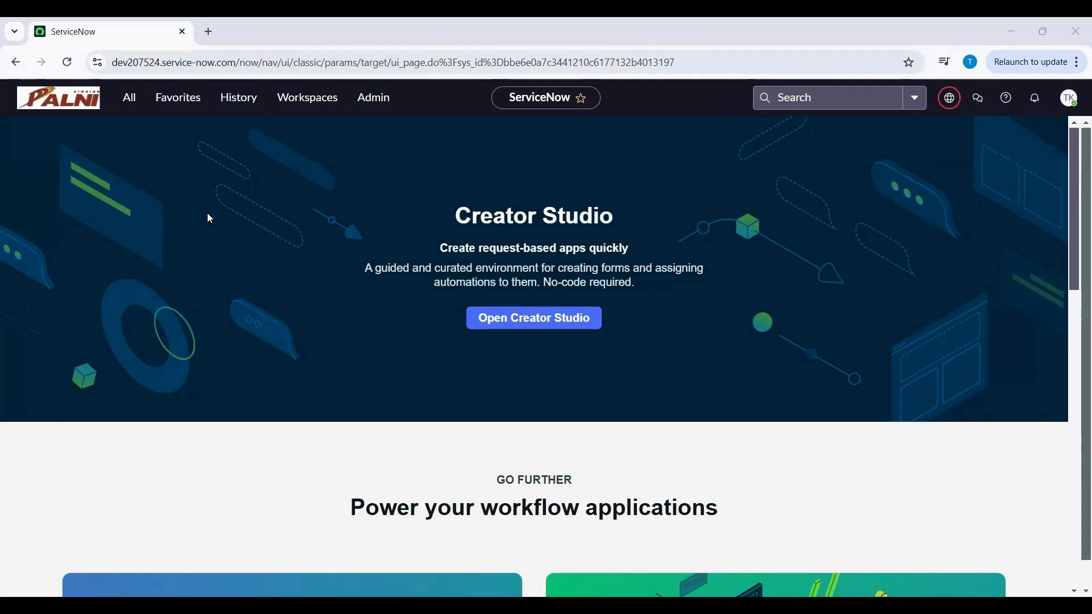
# Open UI Builder from the application navigator and open the My personal Workspace experience
pyautogui.click(129, 98)
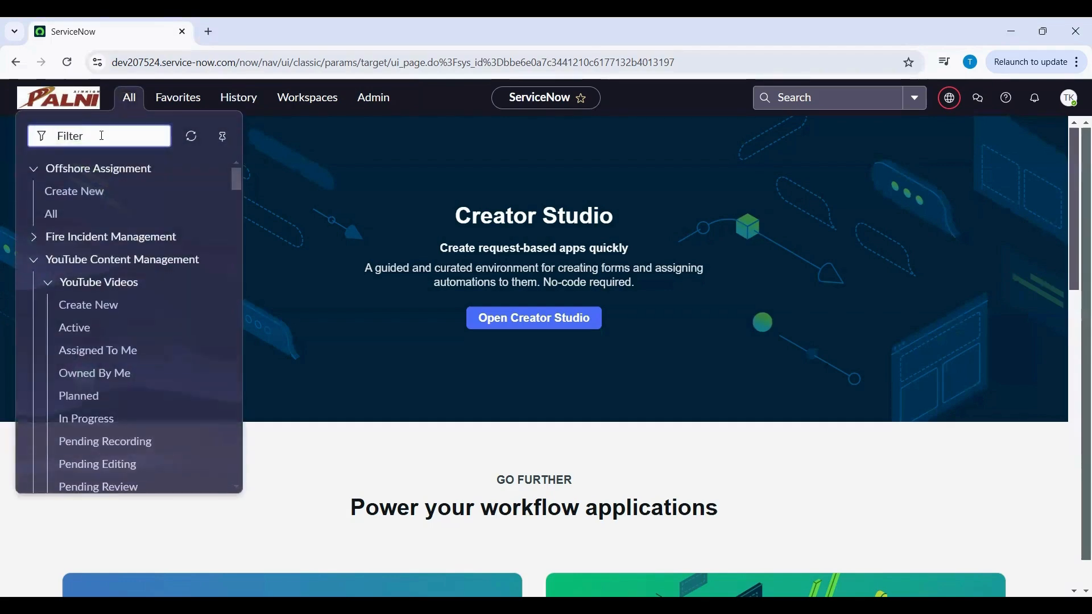
pyautogui.write('ui builder')
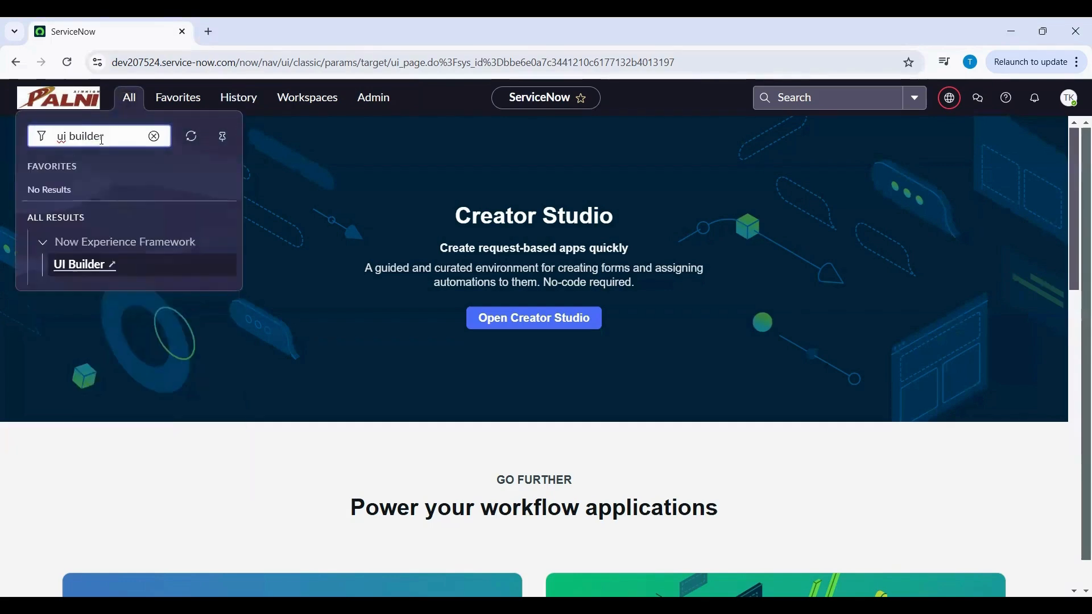
pyautogui.click(79, 270)
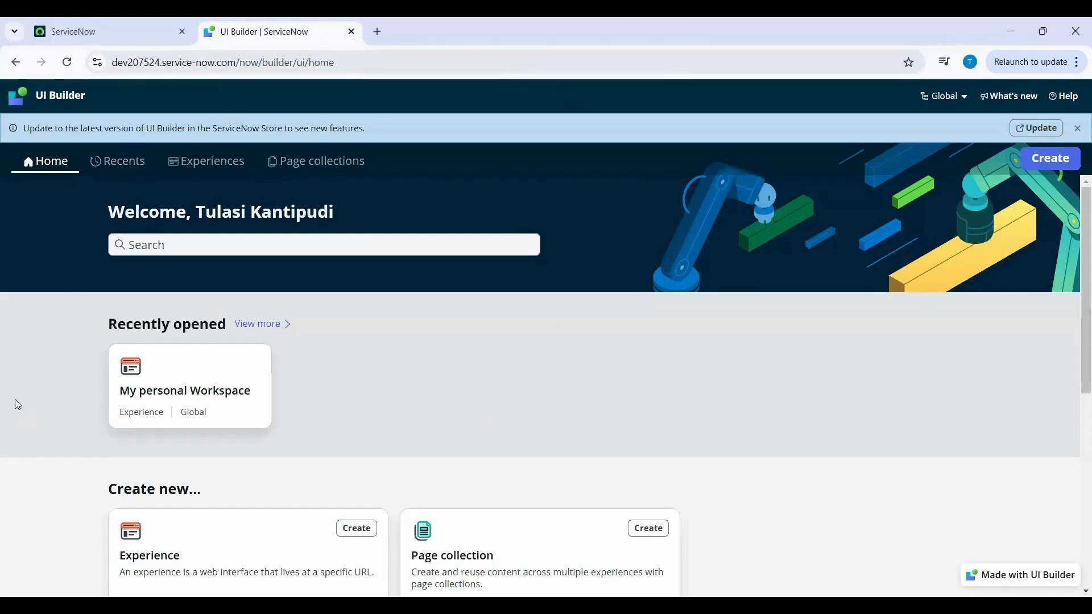
pyautogui.click(159, 408)
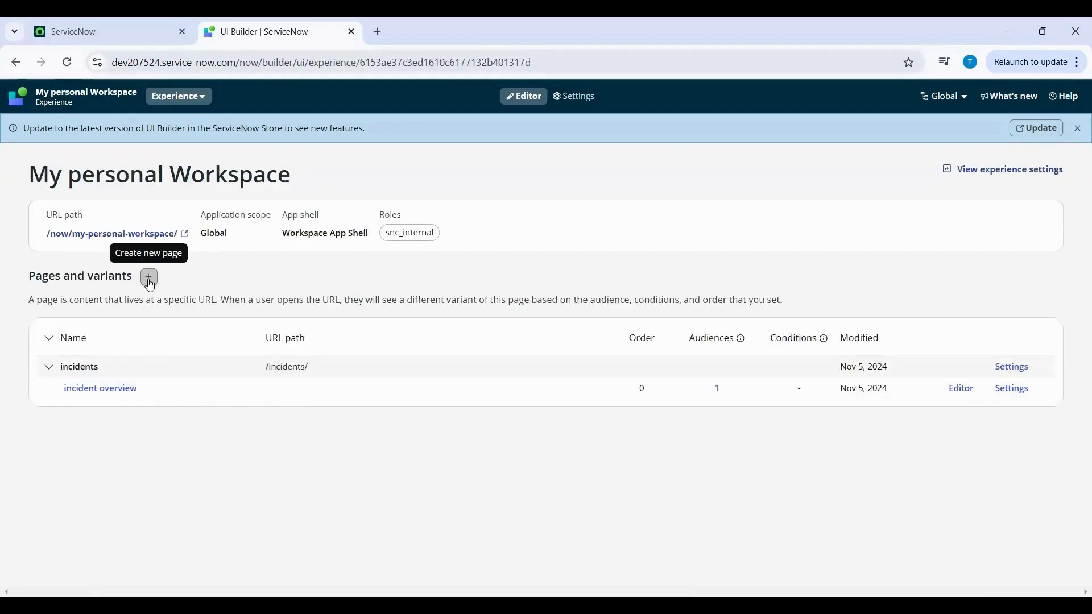
# Start creating a new page in the workspace from scratch instead of from a template
pyautogui.click(149, 278)
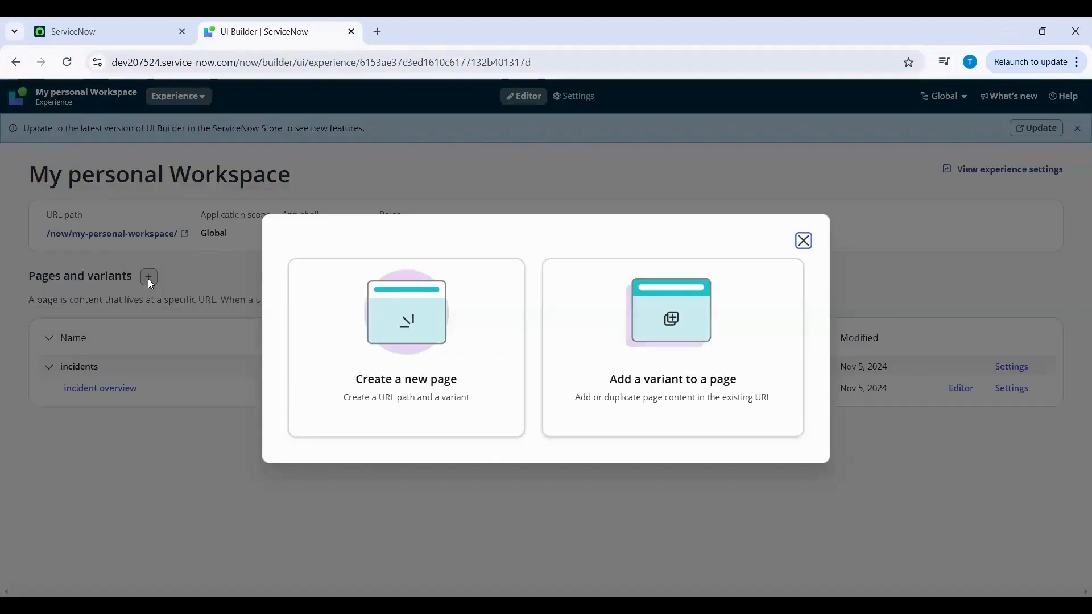
pyautogui.click(406, 410)
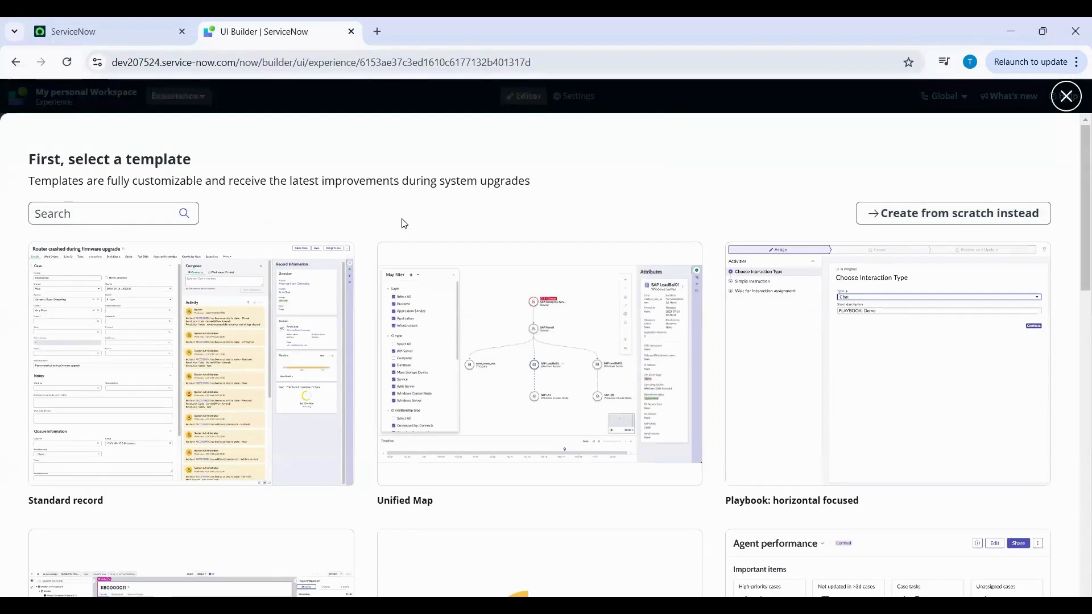
pyautogui.click(976, 222)
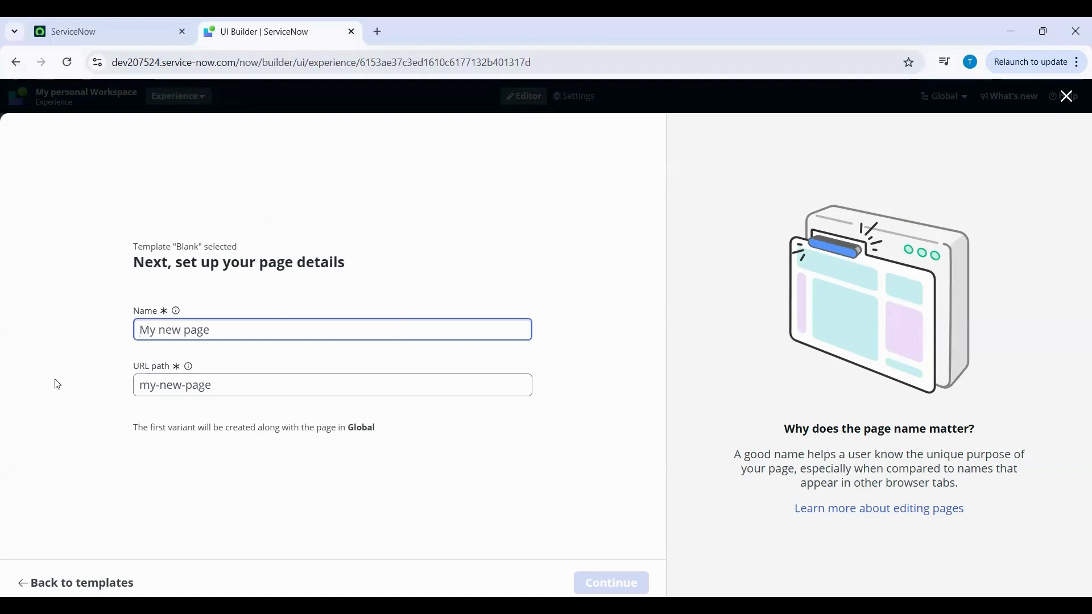
# Name the new page Employee Dashboard, shorten its URL path to dashboard, and continue to the URL parameters
pyautogui.click(259, 330)
pyautogui.write('Employee Dashboard')
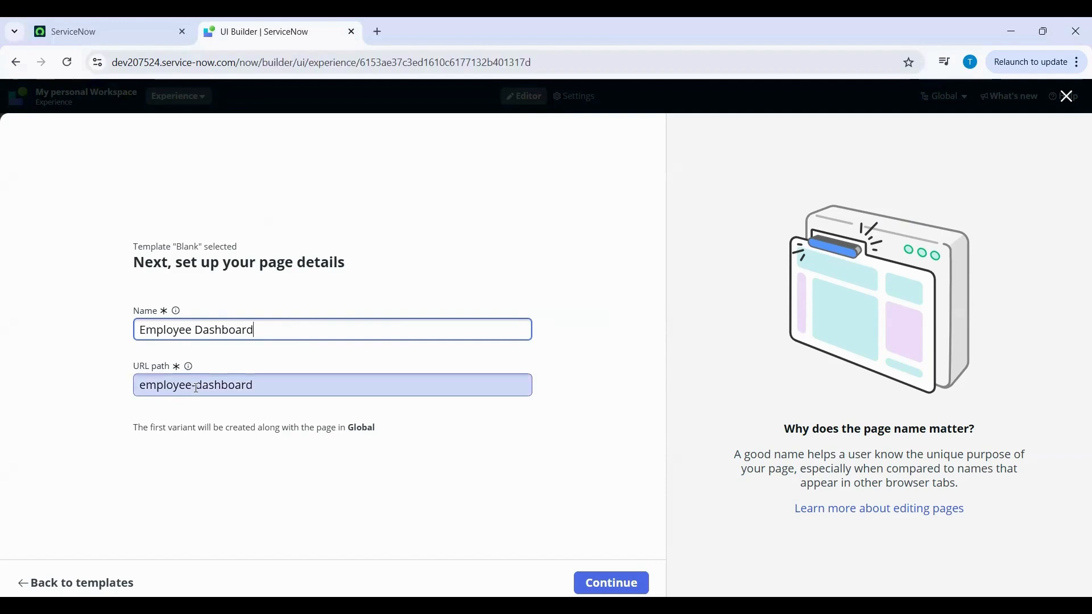
pyautogui.moveTo(195, 387); pyautogui.dragTo(132, 394)
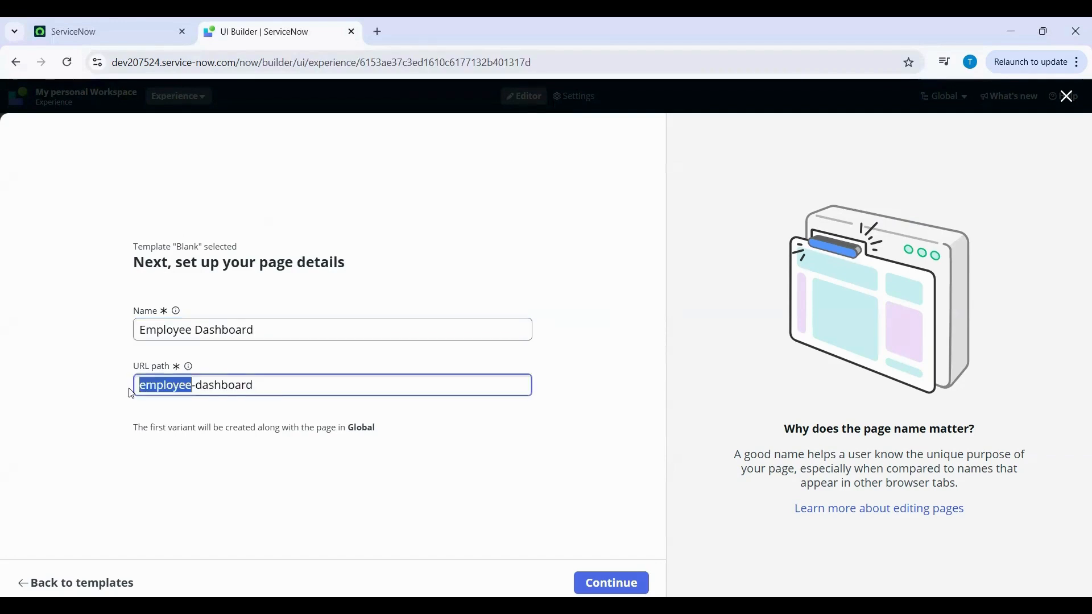
pyautogui.press('BackSpace')
pyautogui.press('Delete')
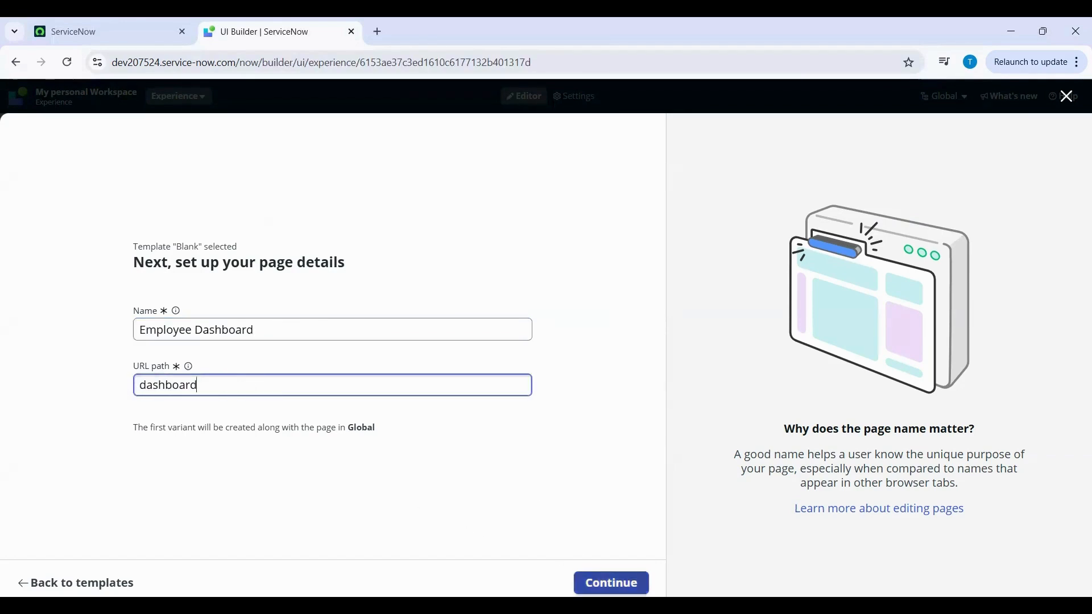
pyautogui.click(626, 583)
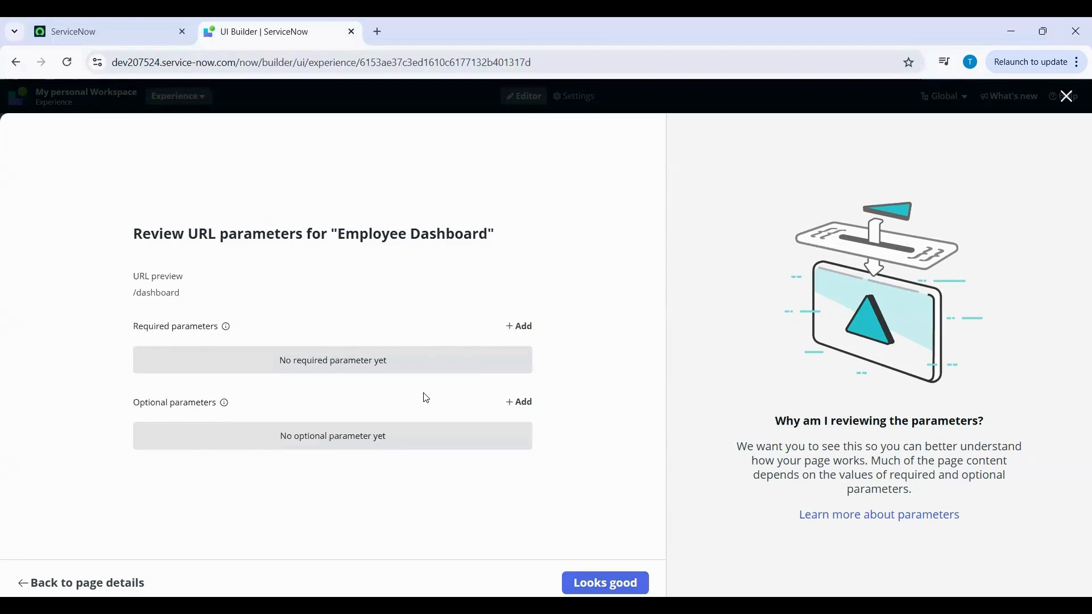
# Add the required URL parameters table and sysid to the page and accept them
pyautogui.click(531, 331)
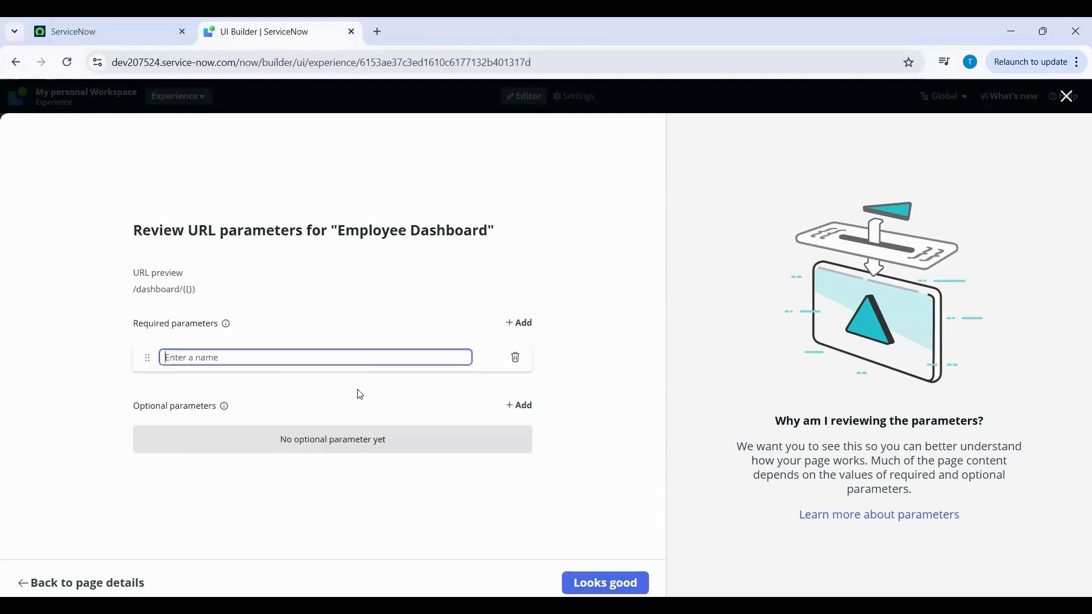
pyautogui.write('table')
pyautogui.moveTo(553, 330); pyautogui.dragTo(522, 326)
pyautogui.click(522, 328)
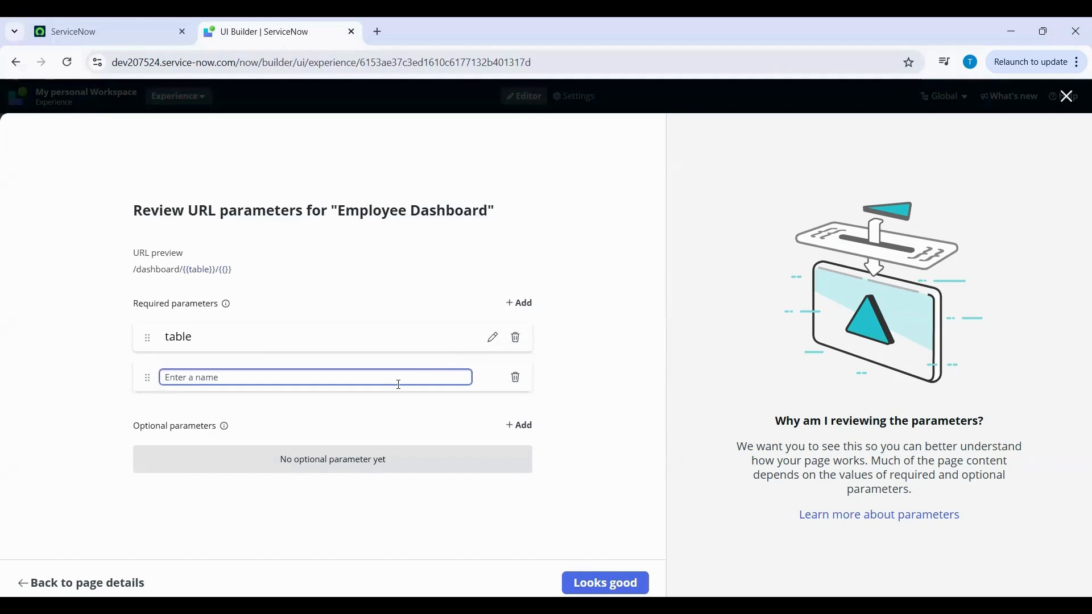
pyautogui.write('sysid')
pyautogui.click(571, 384)
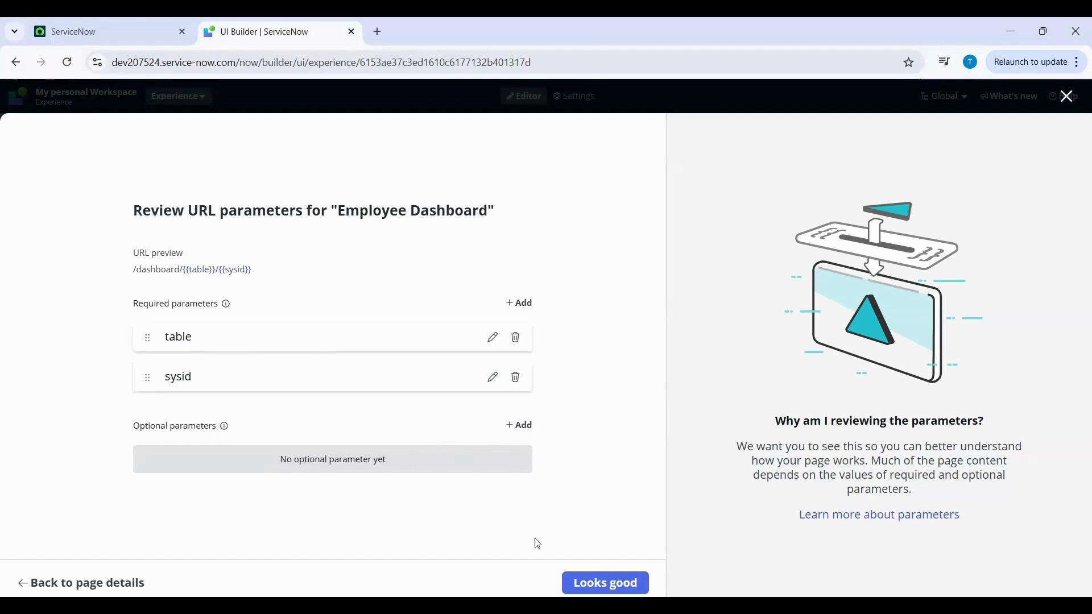
pyautogui.click(625, 583)
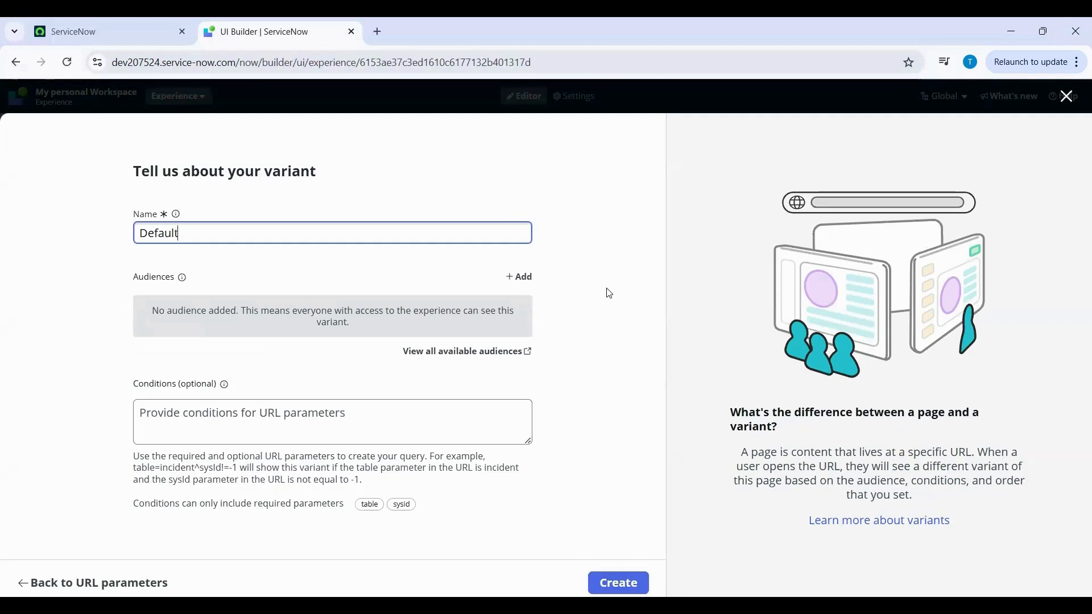
# Name the page variant Dashboard
pyautogui.moveTo(181, 233); pyautogui.dragTo(122, 232)
pyautogui.write('Dashboard')
pyautogui.click(597, 327)
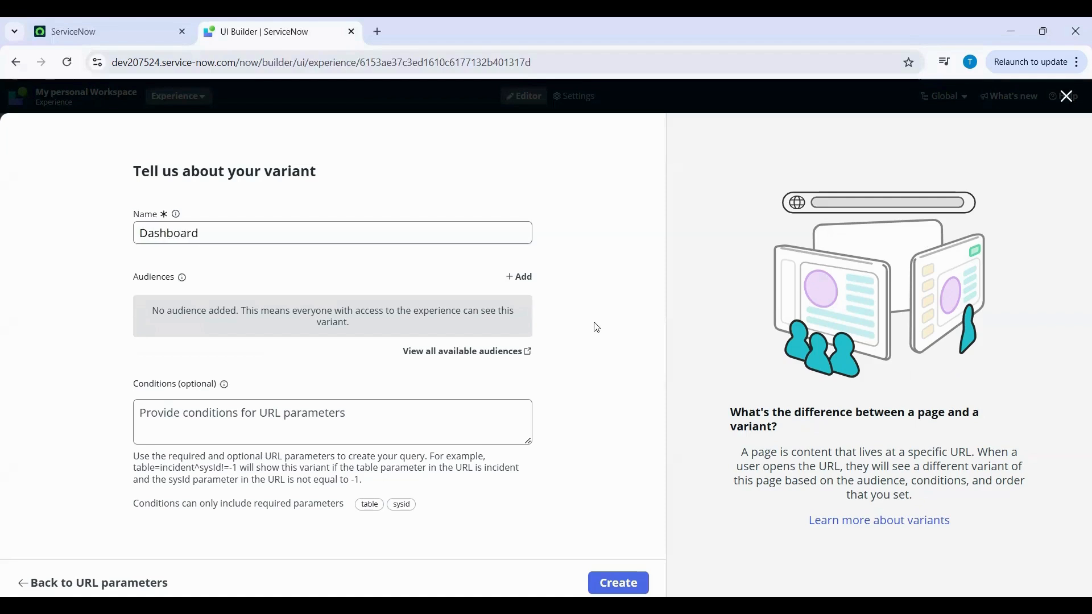
# Add the Admin audience from the Polaris app shell to the variant, create the page, and dismiss the test values tip
pyautogui.click(519, 278)
pyautogui.click(338, 323)
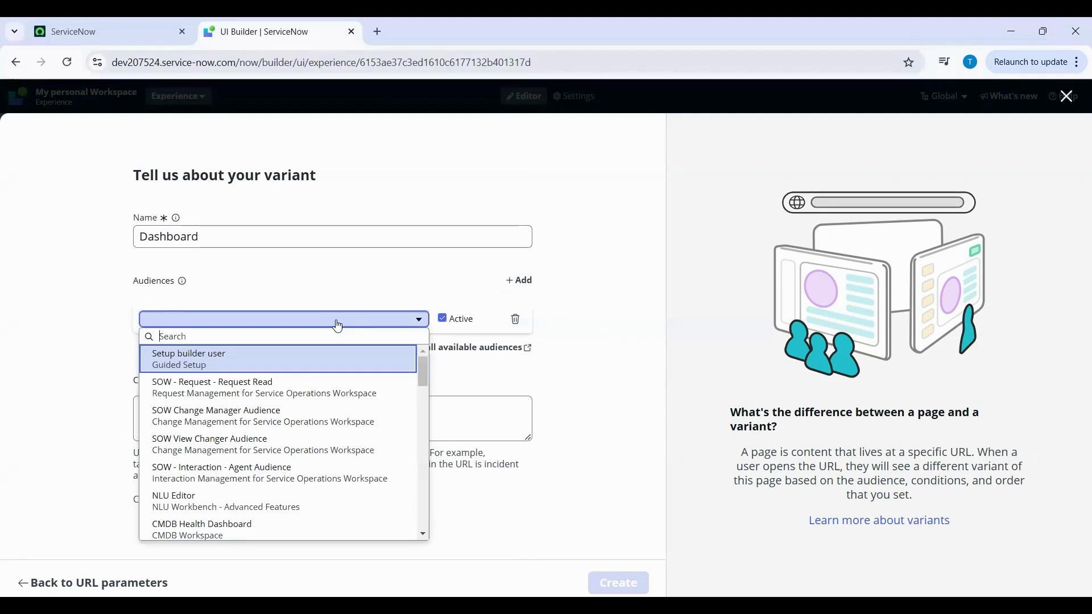
pyautogui.write('admin')
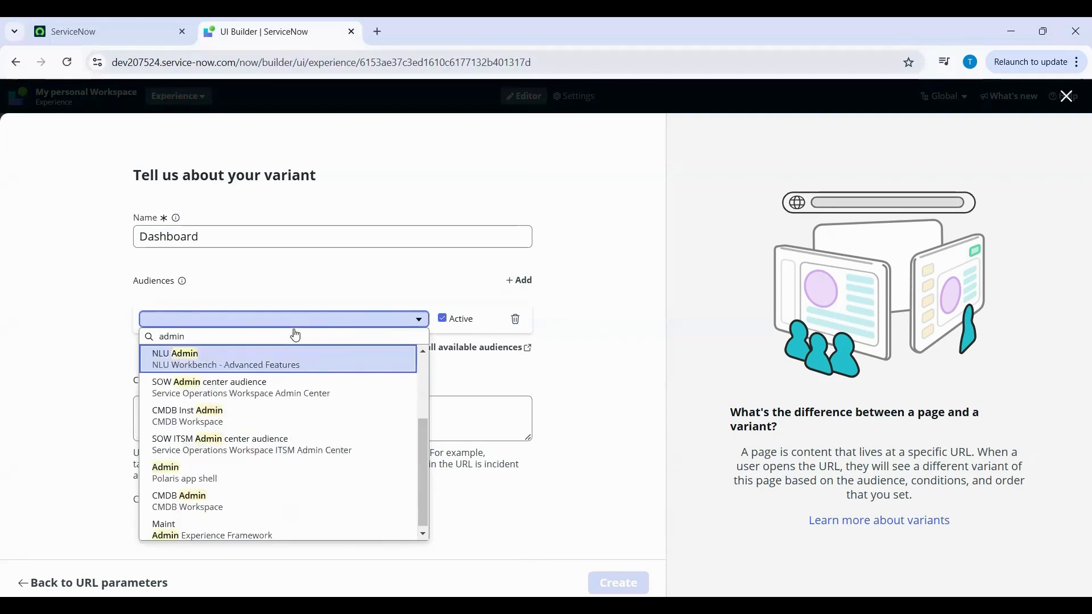
pyautogui.click(206, 472)
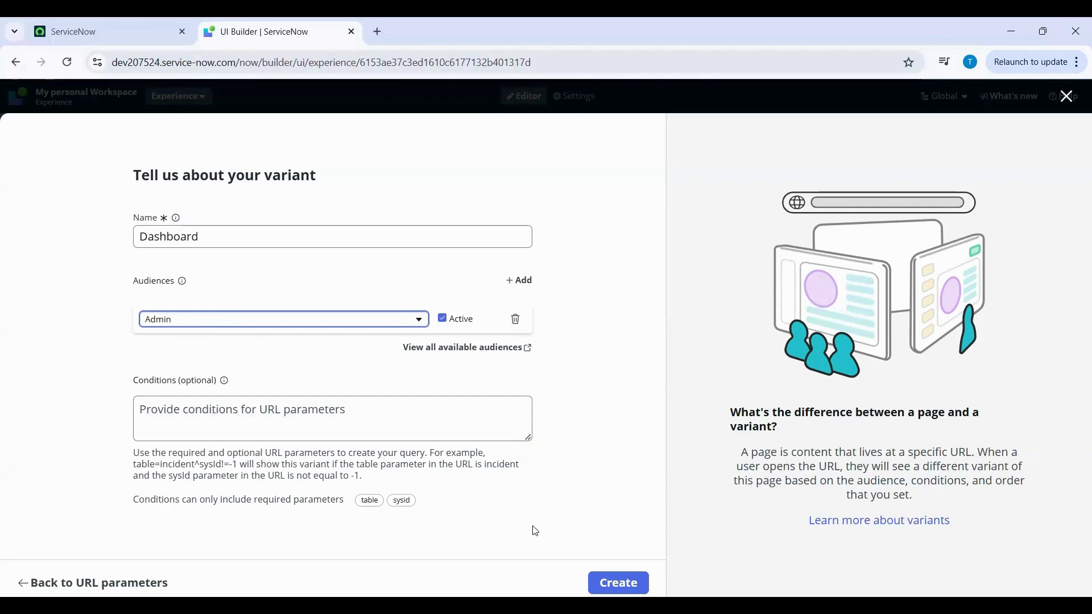
pyautogui.click(618, 583)
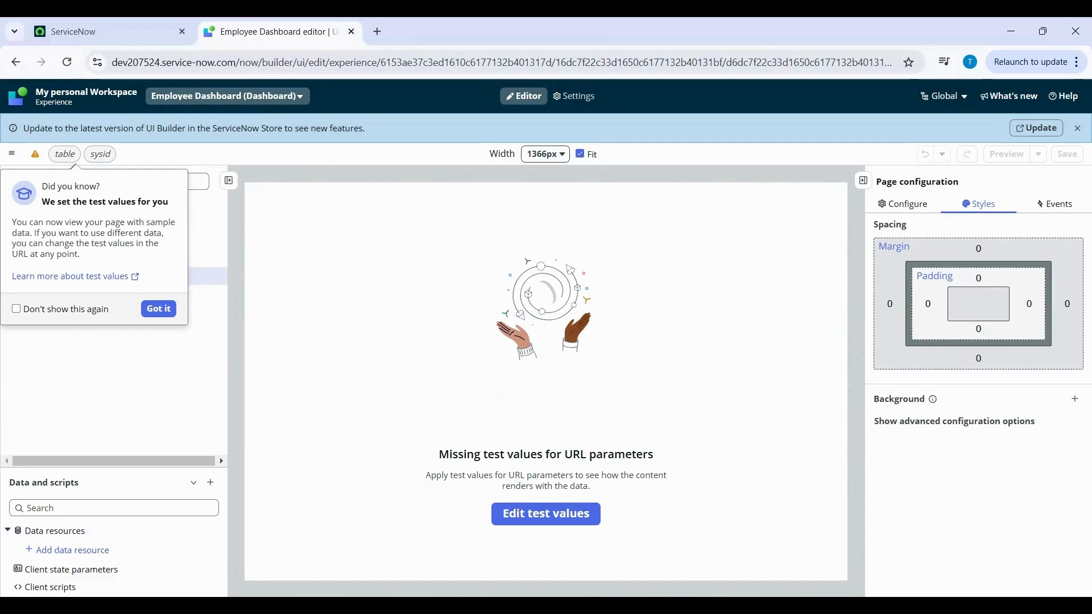
pyautogui.click(288, 376)
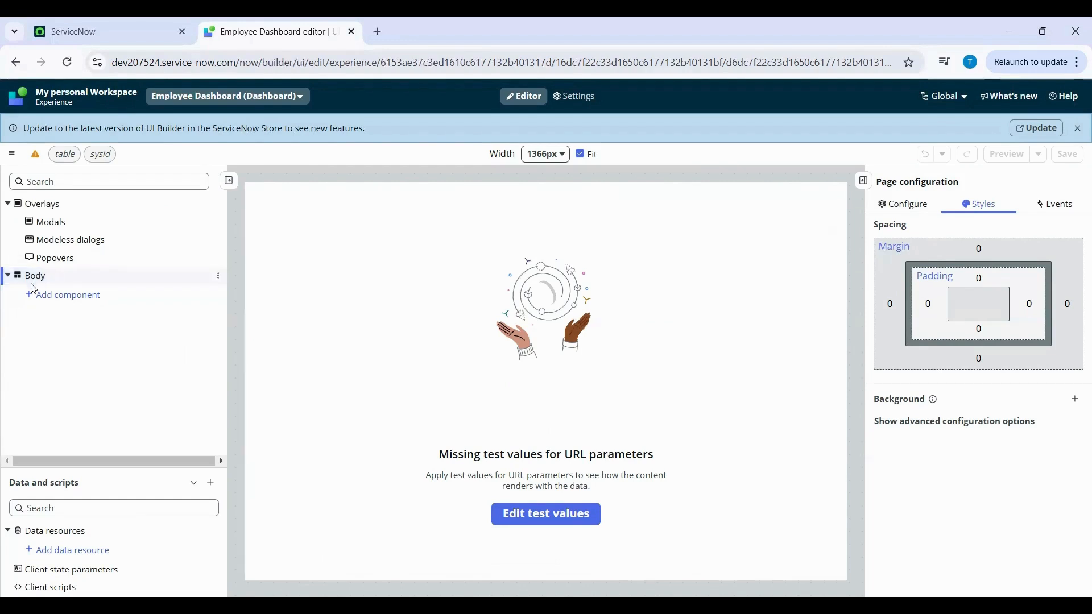
pyautogui.click(47, 296)
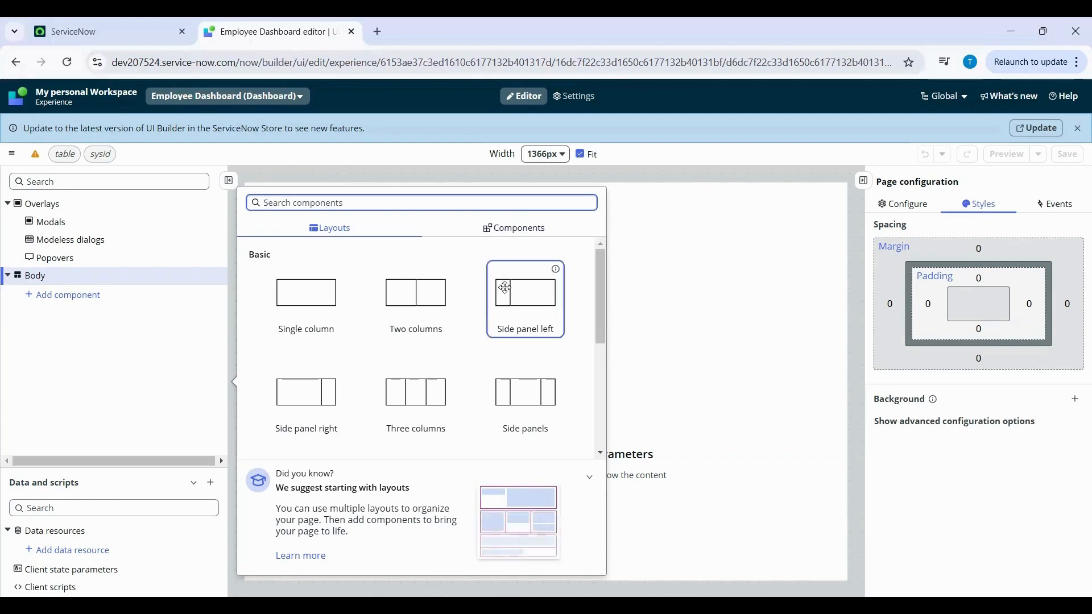
pyautogui.click(517, 227)
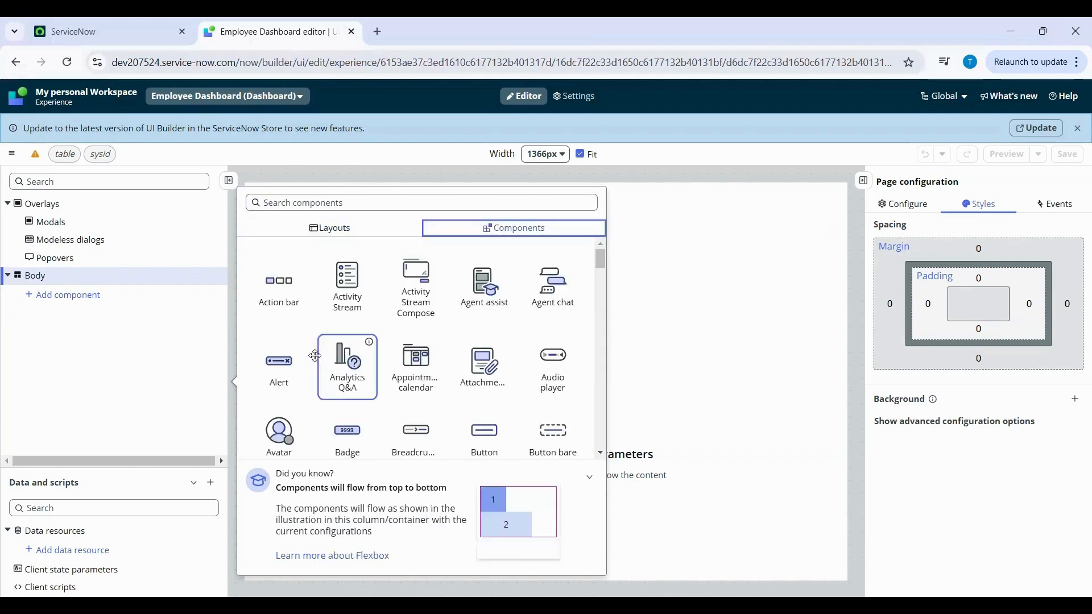
pyautogui.scroll(-3, 350, 405)
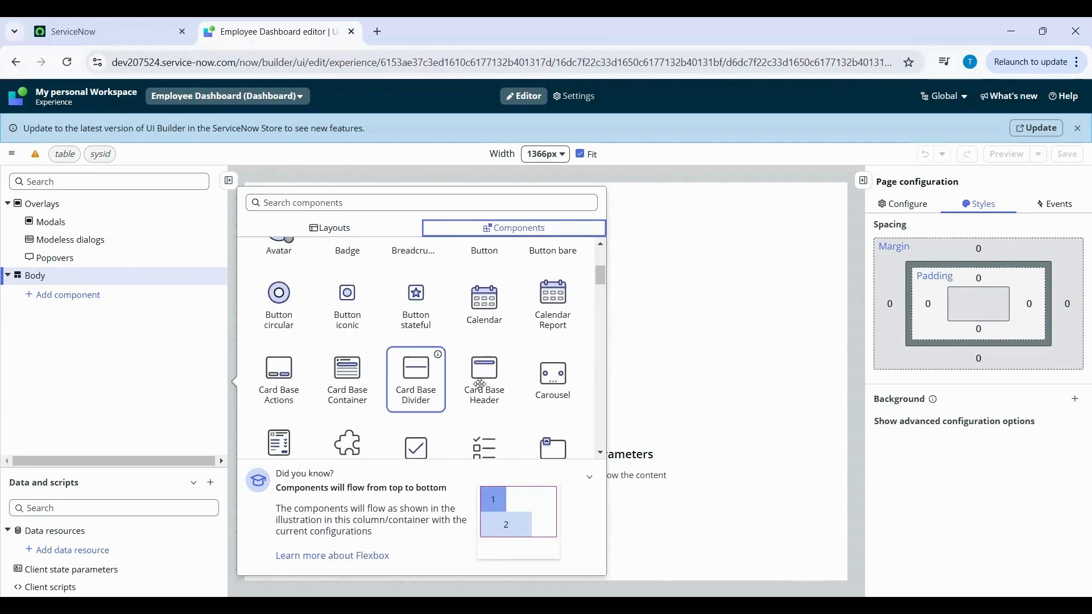
pyautogui.click(87, 148)
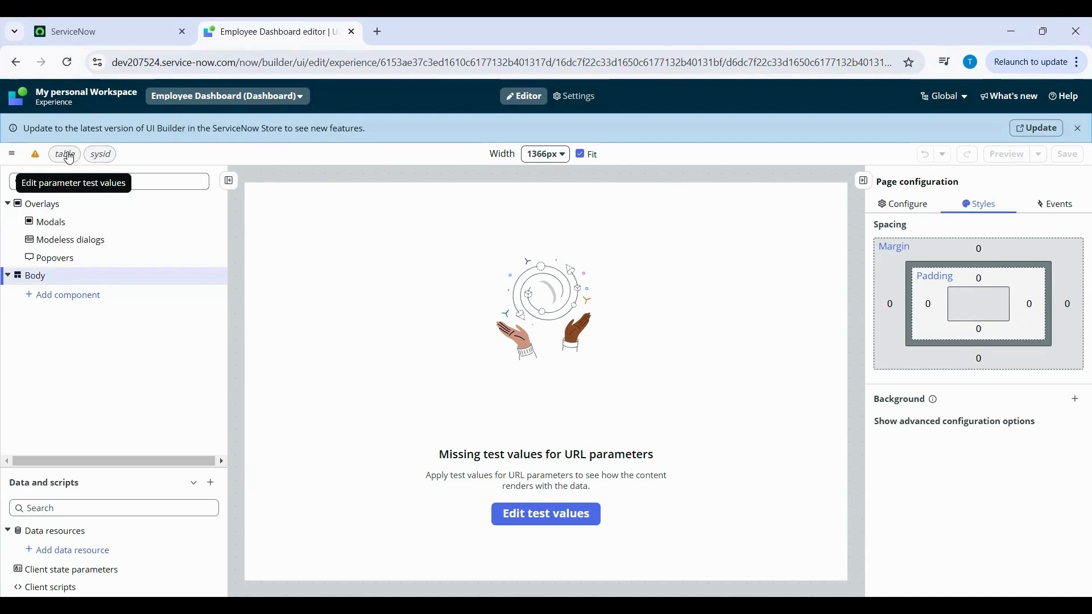
# Apply the URL parameter test values incident for table and INC2000060 for sysid
pyautogui.click(70, 157)
pyautogui.click(89, 302)
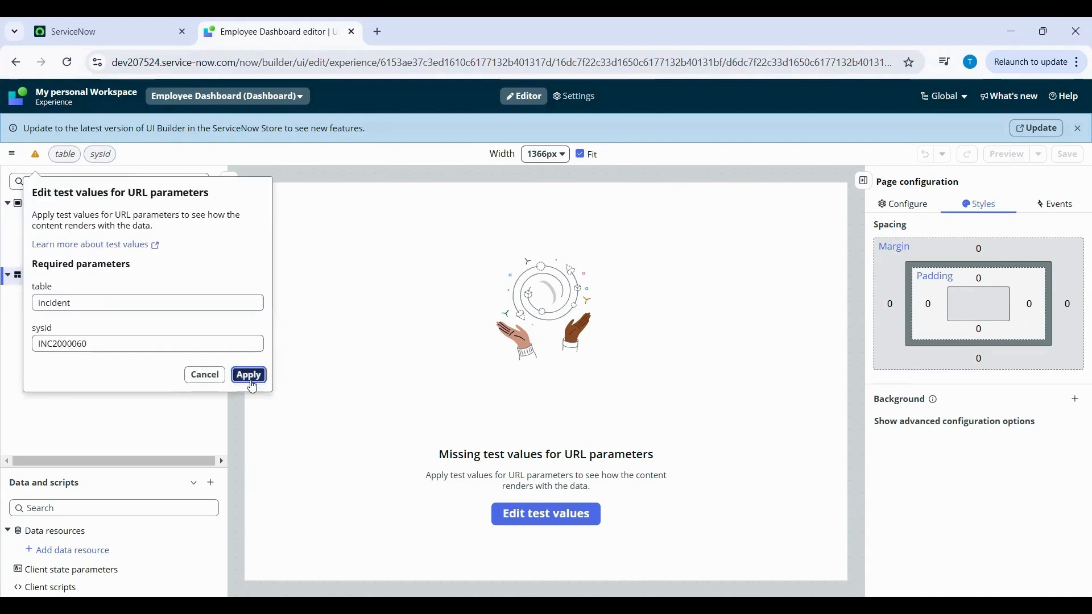
pyautogui.click(250, 375)
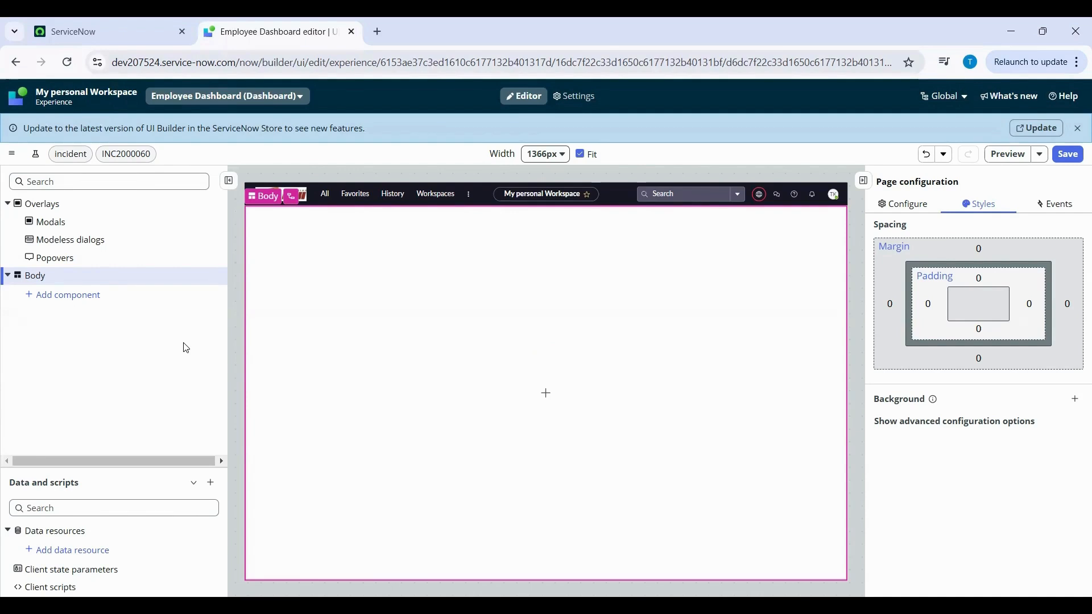
# Add a Single column layout to the page body
pyautogui.click(74, 303)
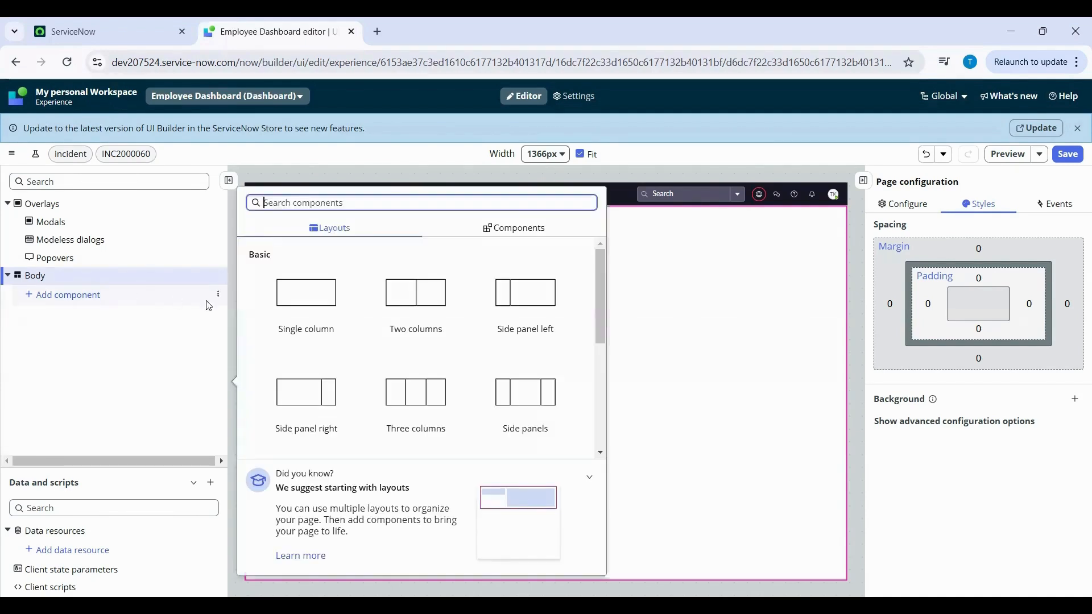
pyautogui.click(310, 300)
pyautogui.click(314, 308)
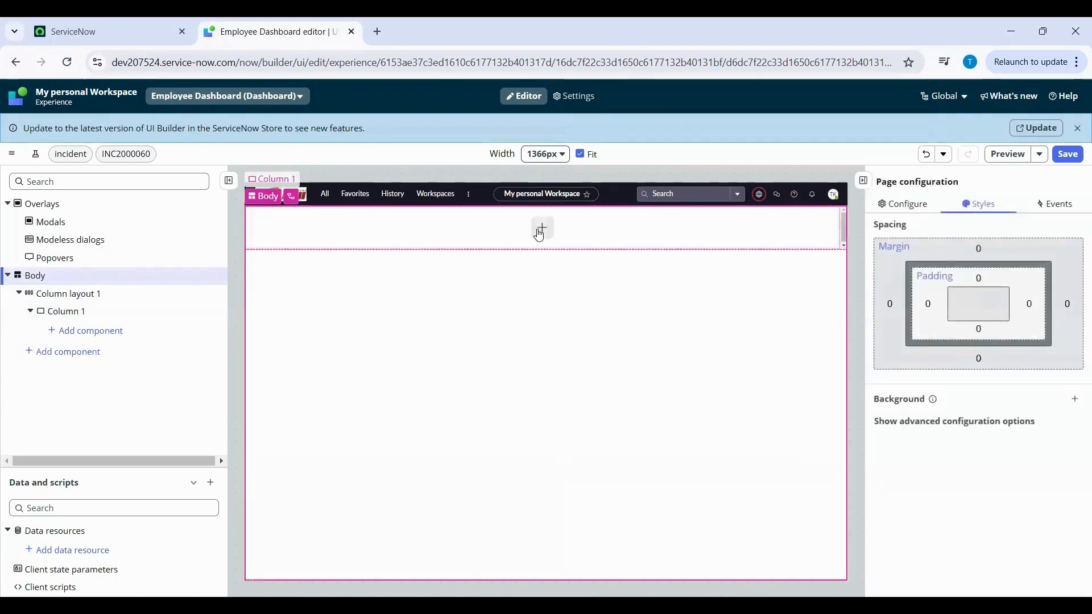
# Add a Heading component inside Column 1 with no preset, for manual configuration
pyautogui.click(540, 235)
pyautogui.click(541, 234)
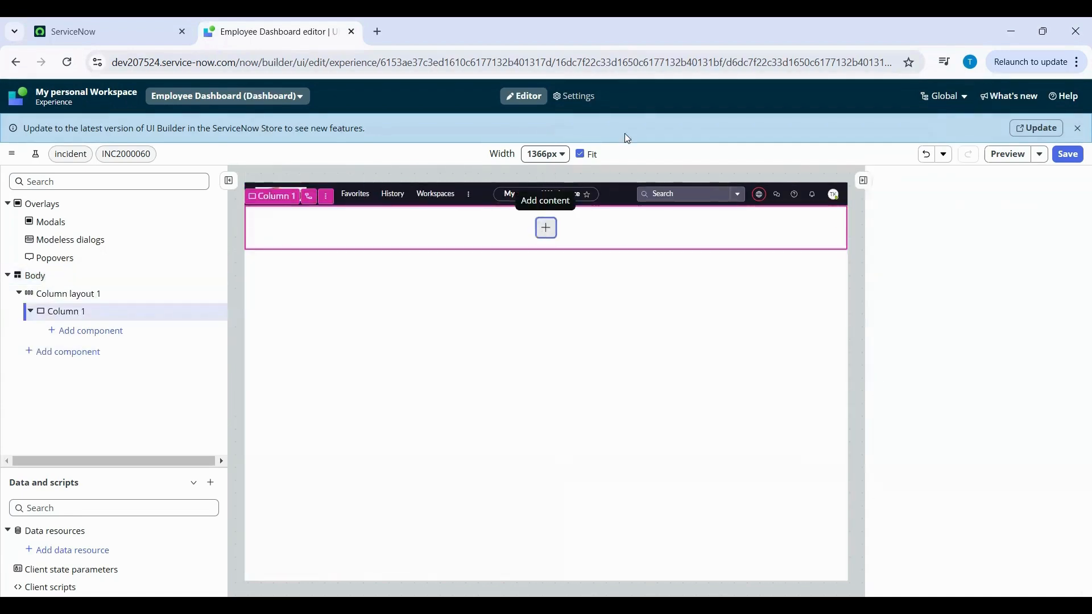
pyautogui.write('head')
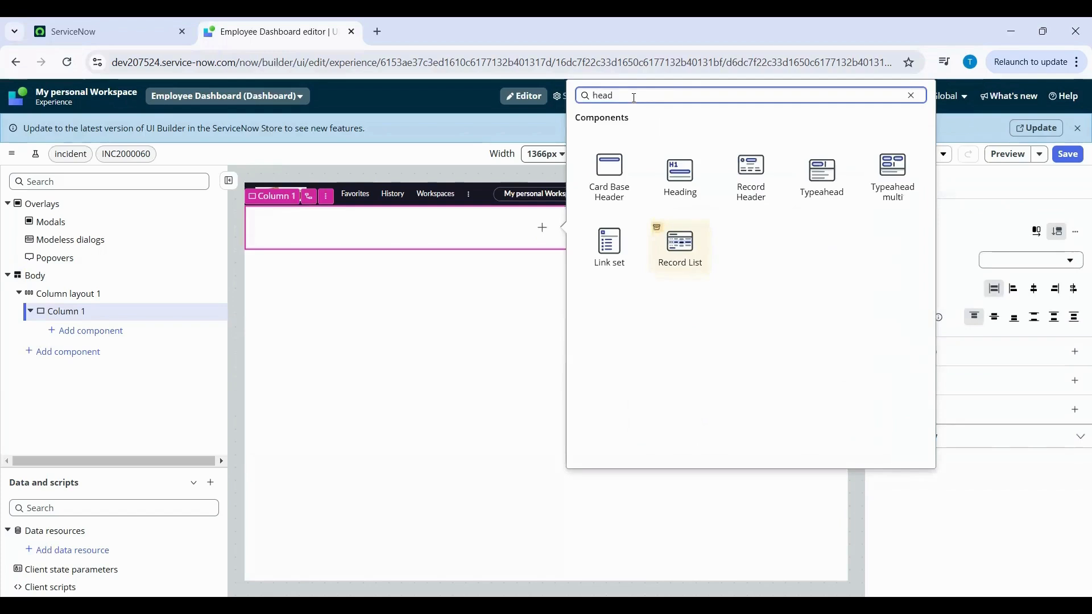
pyautogui.click(676, 169)
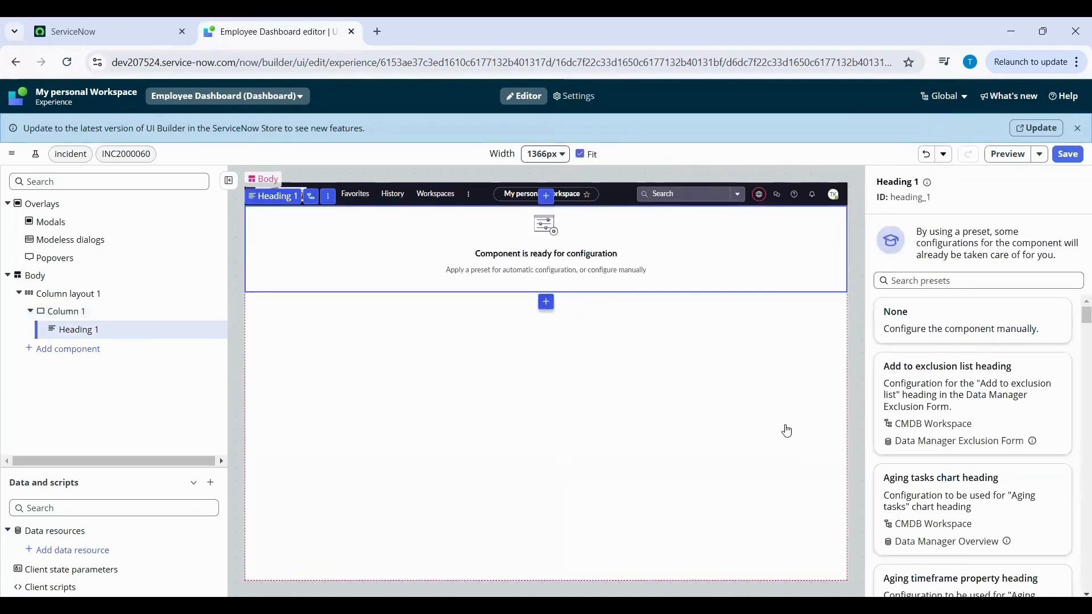
pyautogui.click(948, 326)
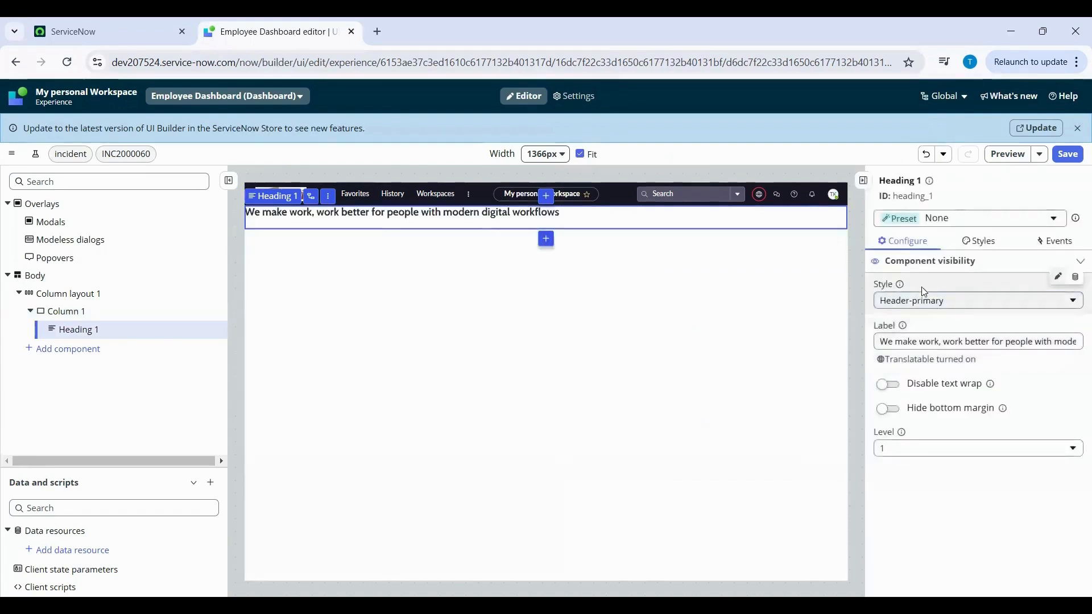
# Replace the heading's label with Employee Dashboard
pyautogui.tripleClick(926, 342)
pyautogui.press('BackSpace')
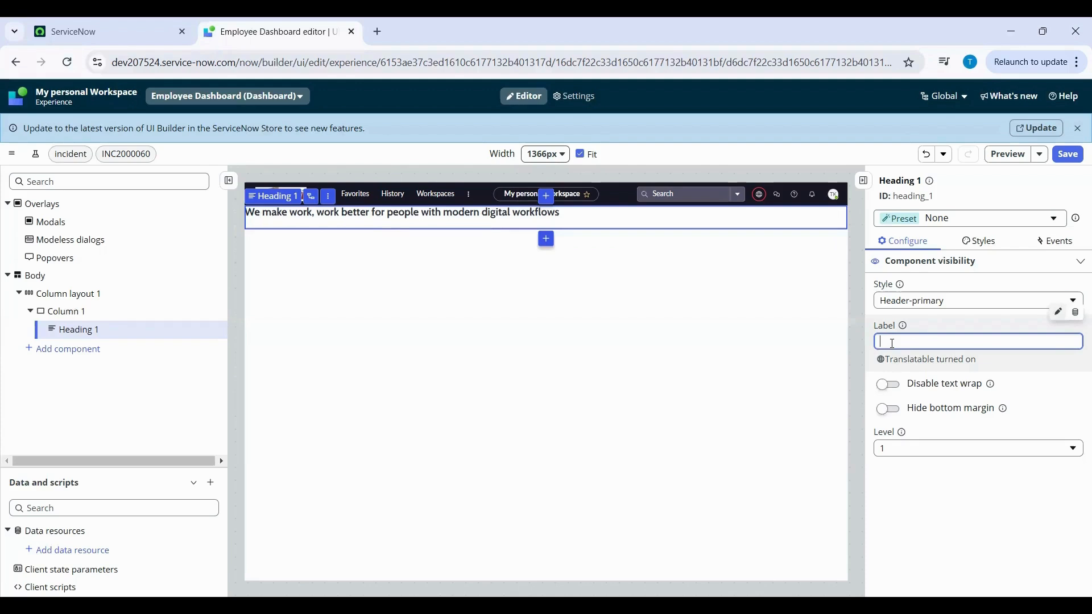
pyautogui.write('Employee Dashboard')
pyautogui.click(994, 367)
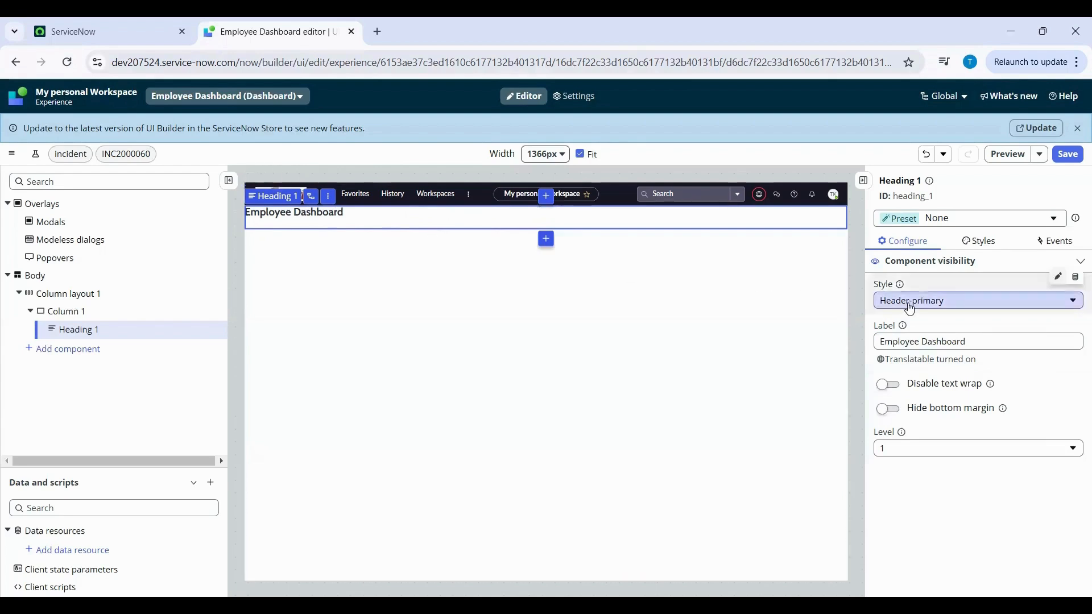
# Center the Employee Dashboard heading within its column
pyautogui.click(979, 241)
pyautogui.click(1021, 345)
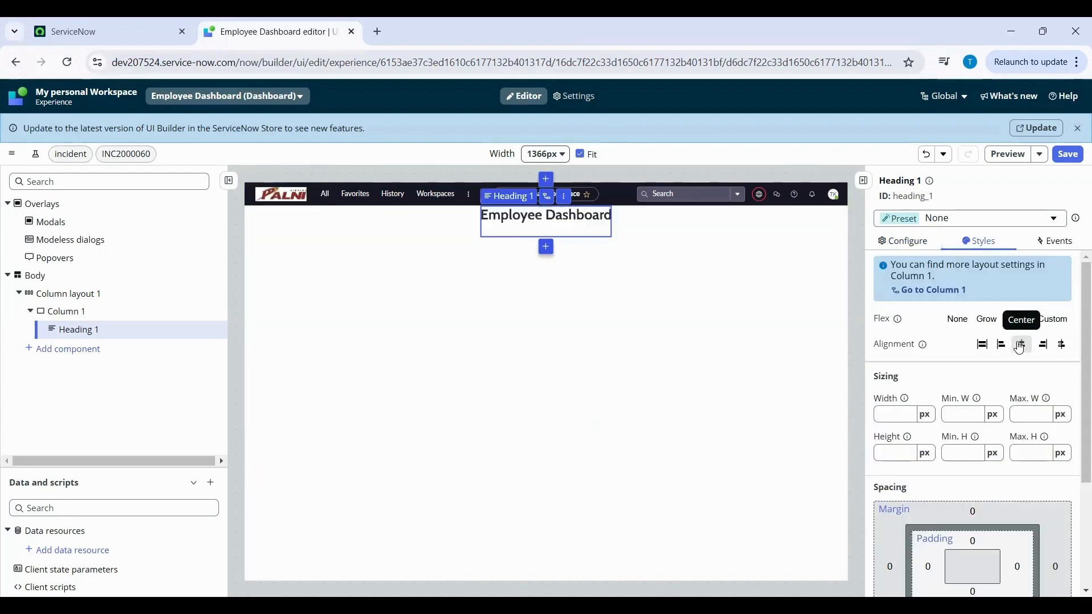
# Add a List component to the page body with no preset, for manual configuration
pyautogui.click(35, 276)
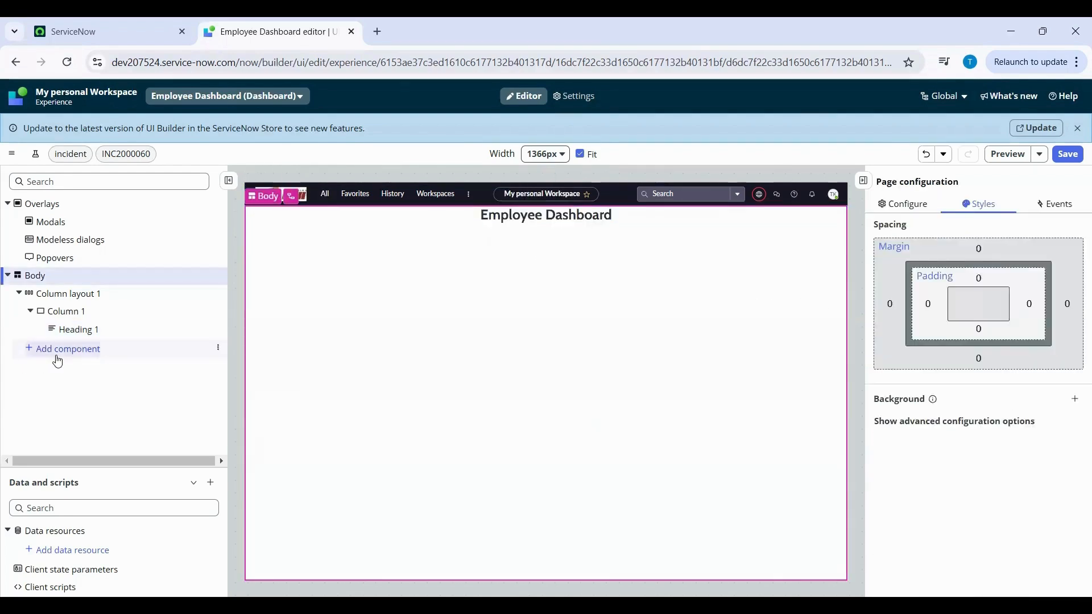
pyautogui.click(56, 350)
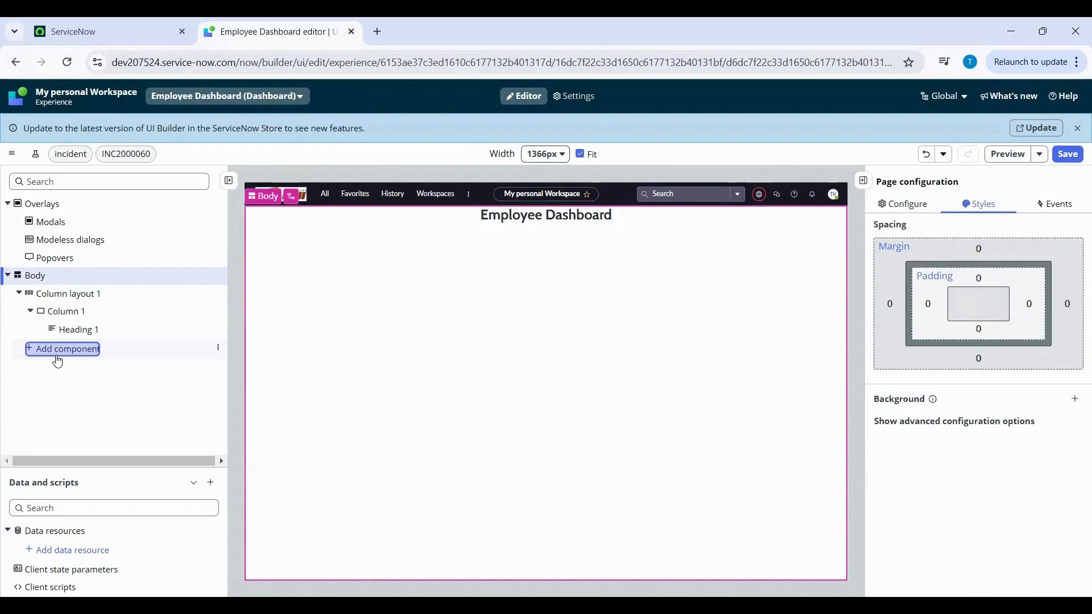
pyautogui.click(509, 229)
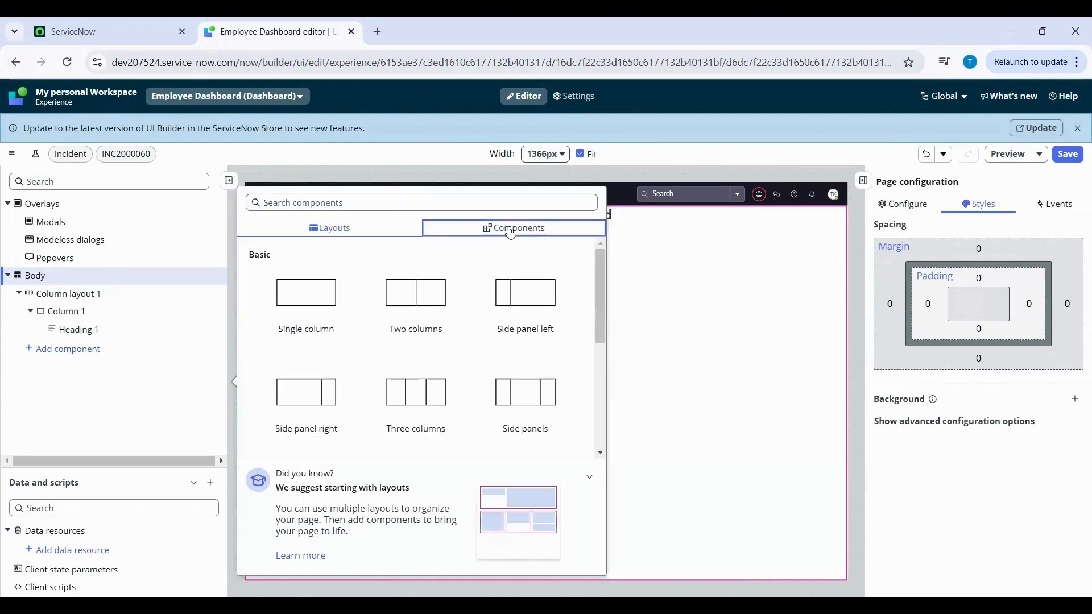
pyautogui.click(359, 199)
pyautogui.write('list')
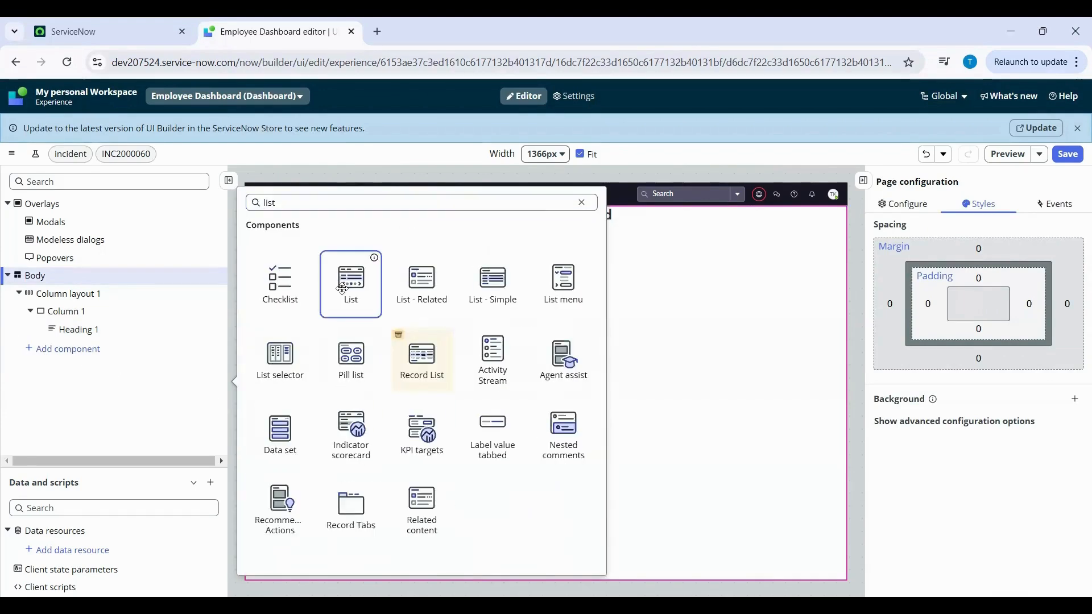
pyautogui.click(344, 294)
pyautogui.click(960, 320)
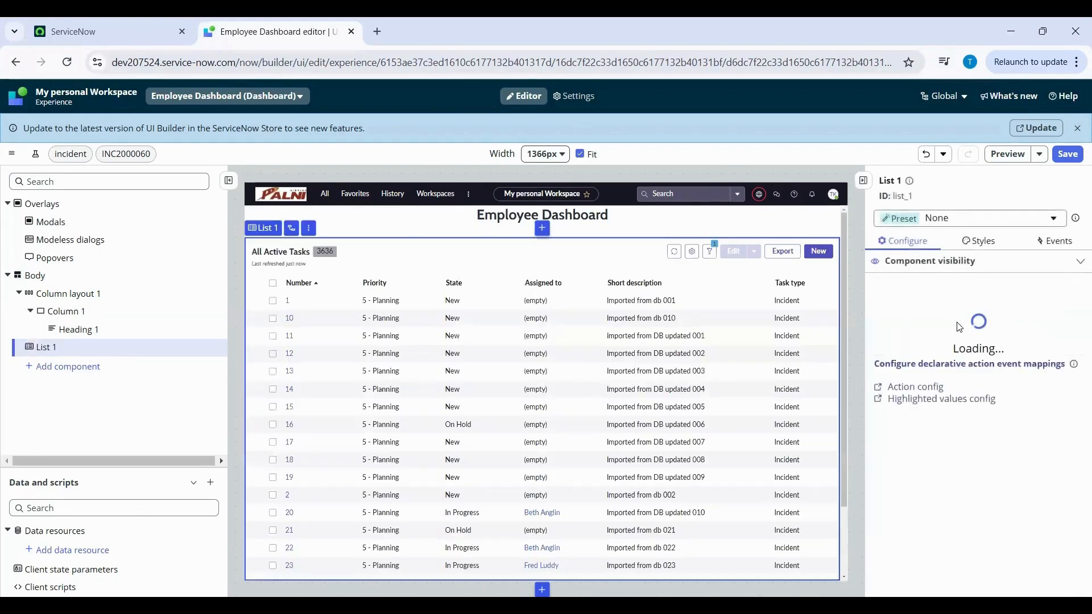
# Set the list's table to Incident and look through the incident records in the page canvas
pyautogui.click(906, 324)
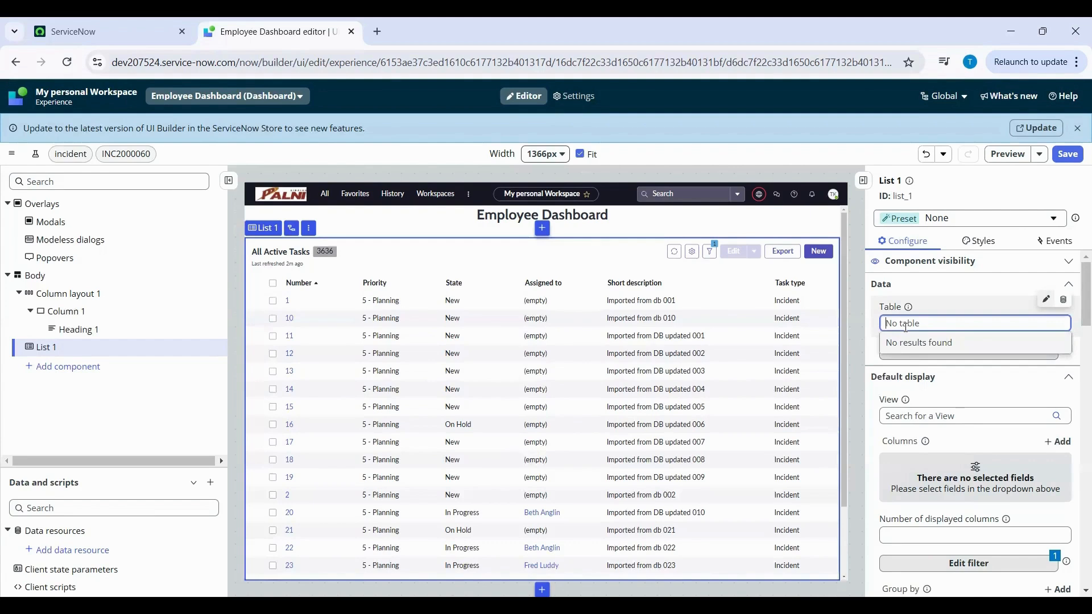
pyautogui.write('incident')
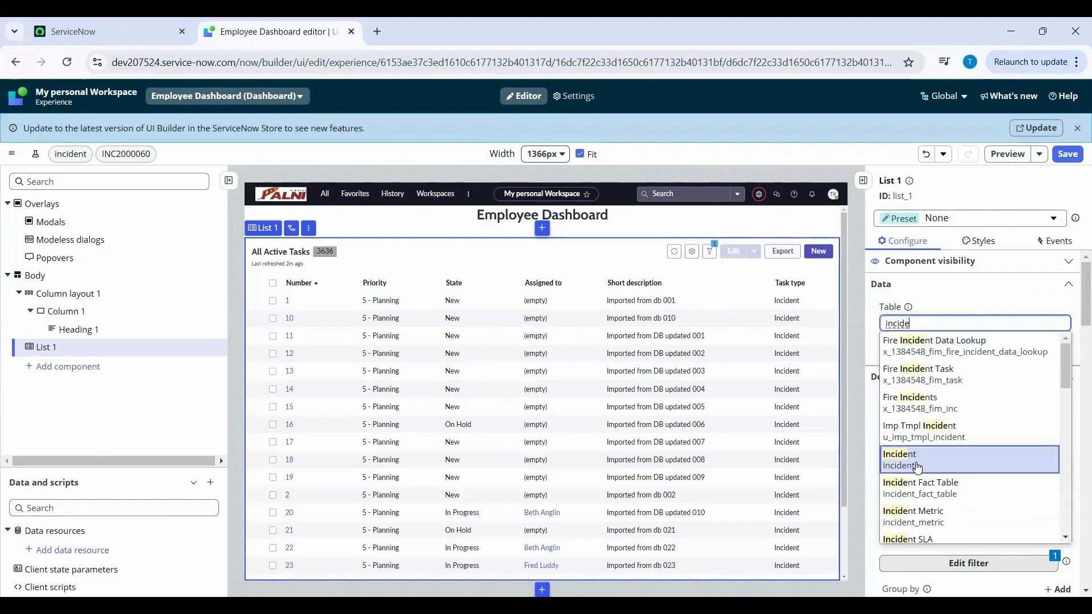
pyautogui.click(916, 462)
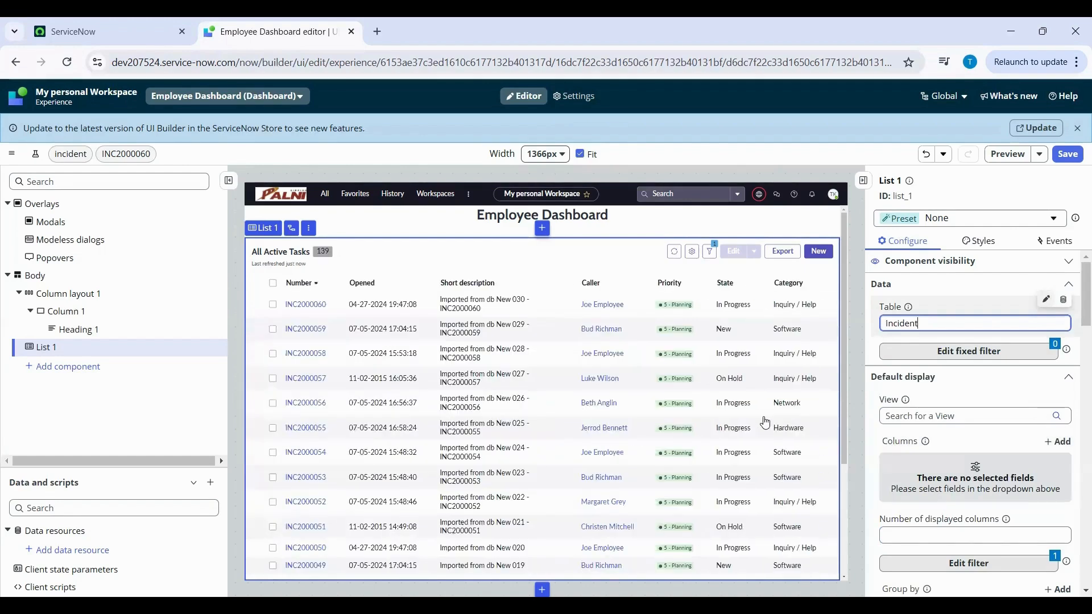
pyautogui.scroll(-2, 360, 357)
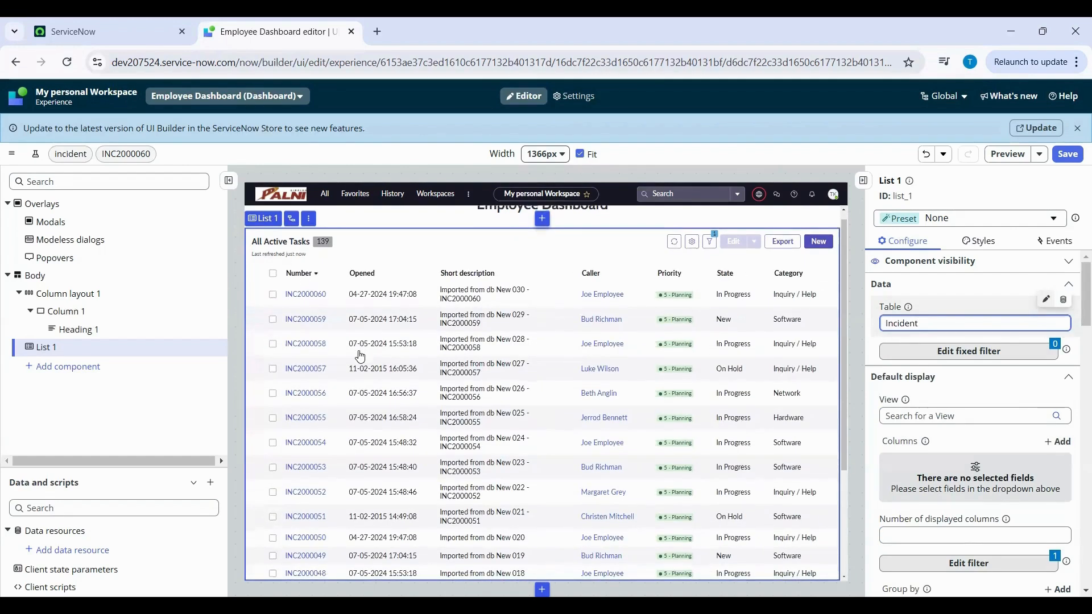
pyautogui.scroll(-1, 360, 356)
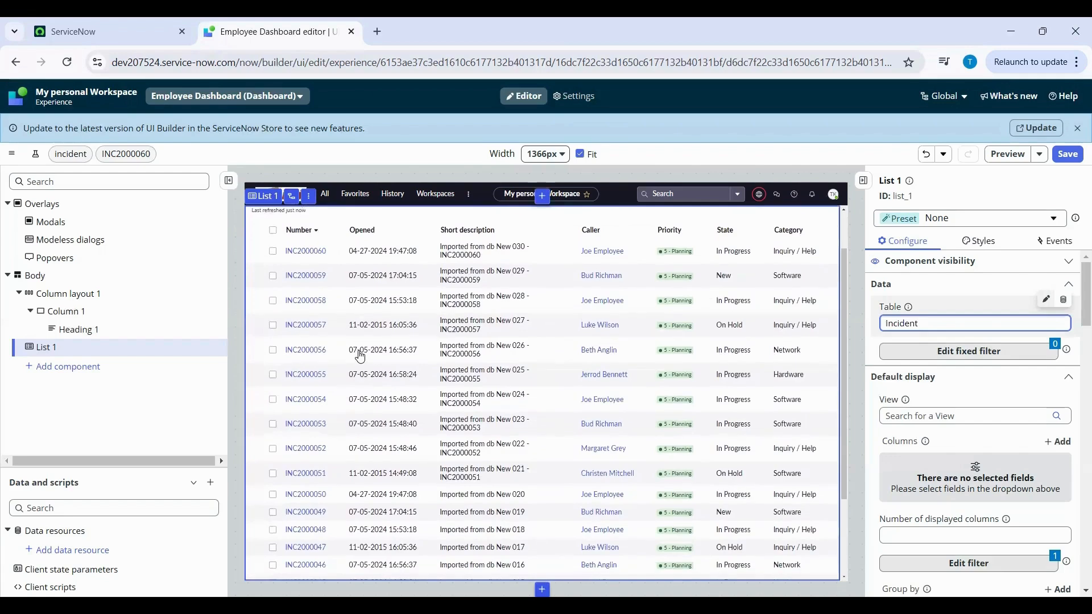
pyautogui.scroll(3, 360, 356)
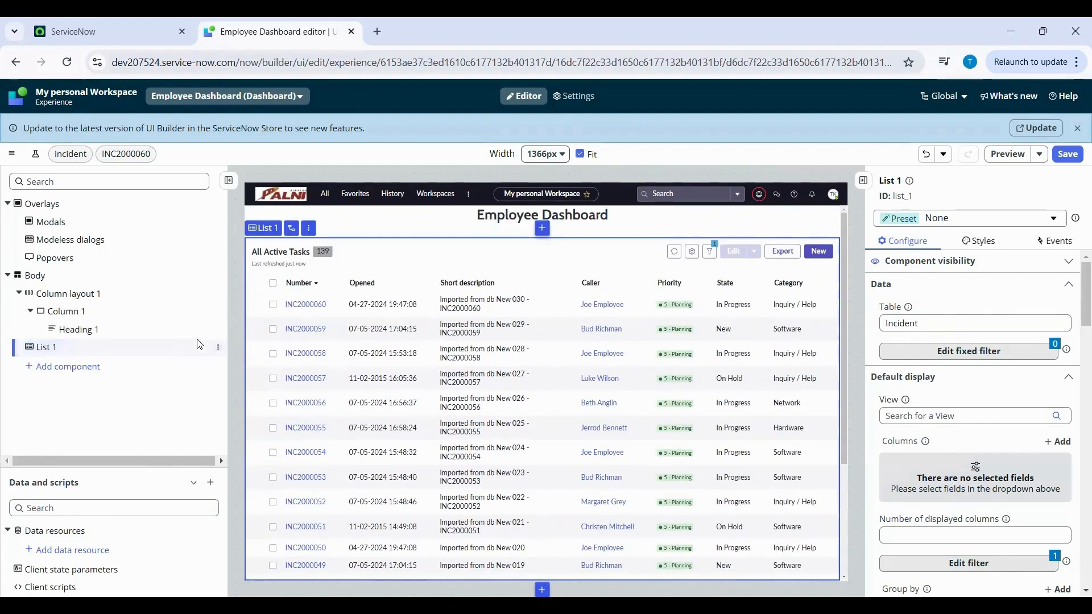
# Delete the List component from the page body
pyautogui.rightClick(136, 350)
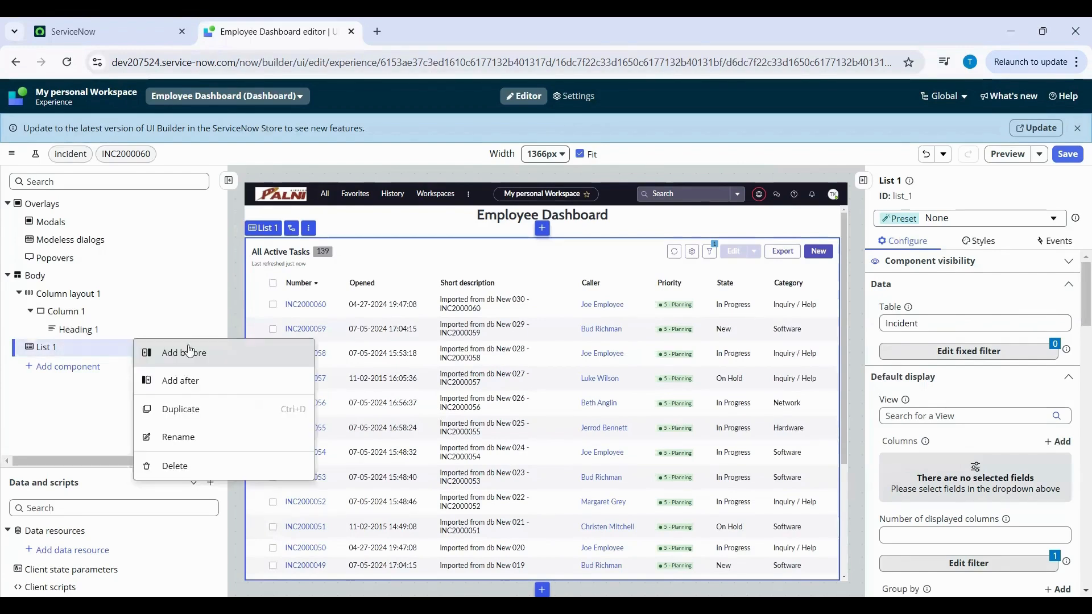
pyautogui.click(191, 466)
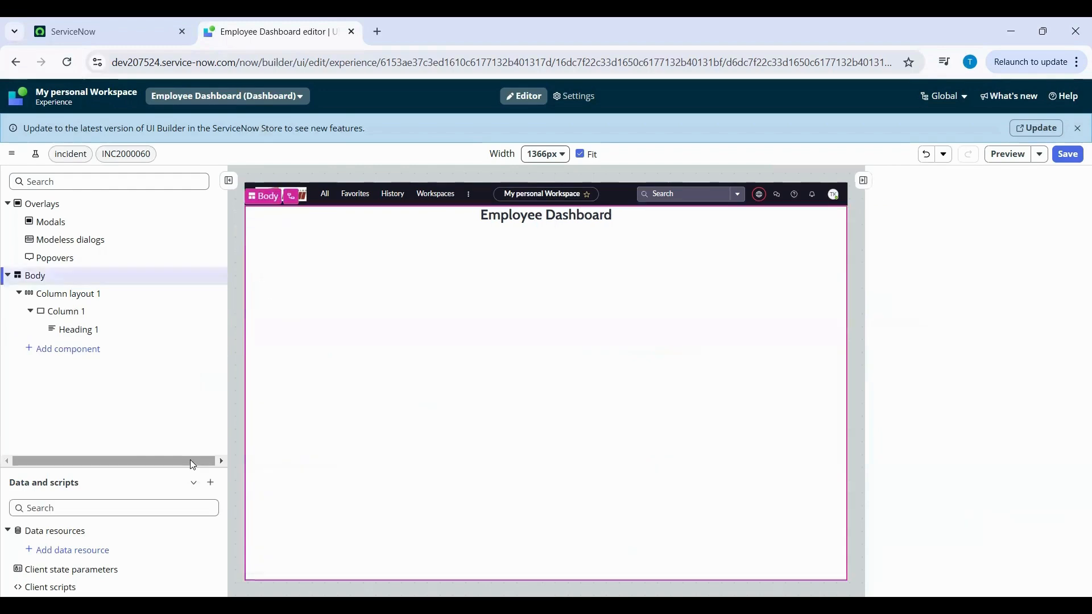
# Add a Data visualization component to the page body with no preset and set its type to Vertical bar
pyautogui.click(74, 356)
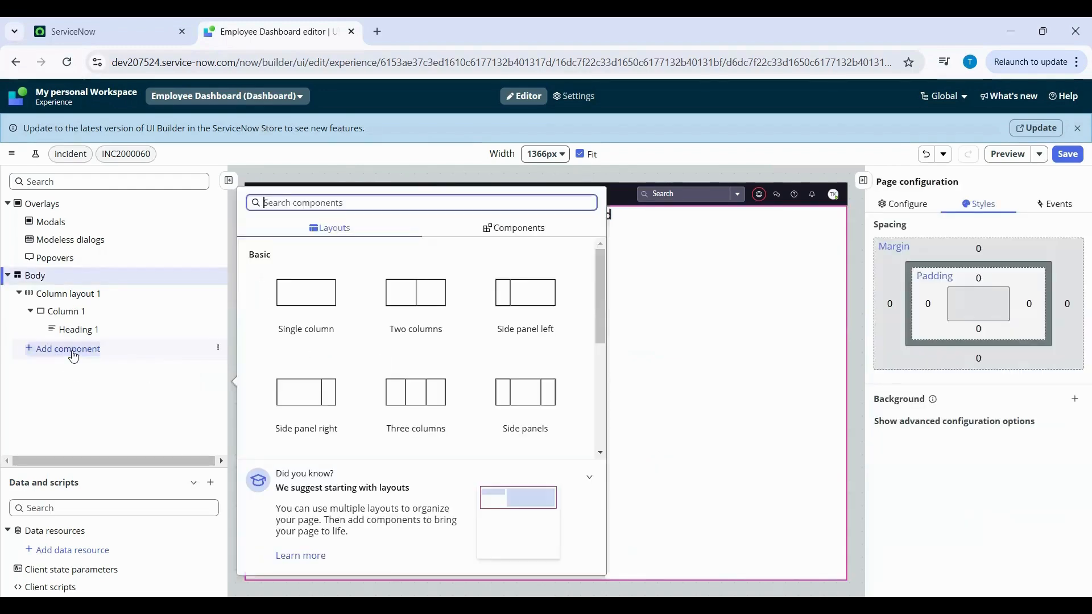
pyautogui.write('chart')
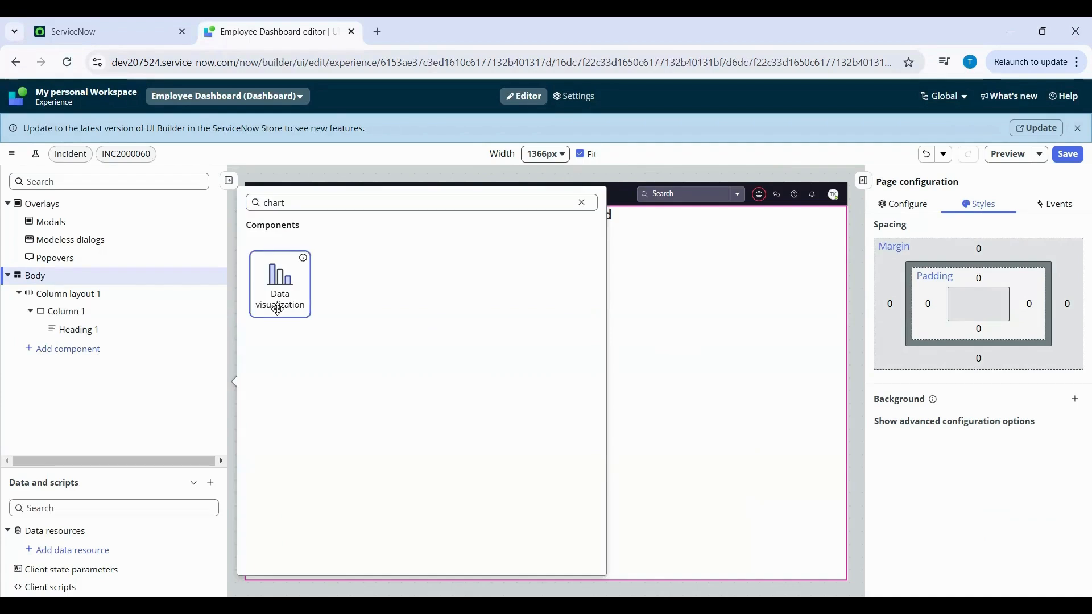
pyautogui.click(278, 310)
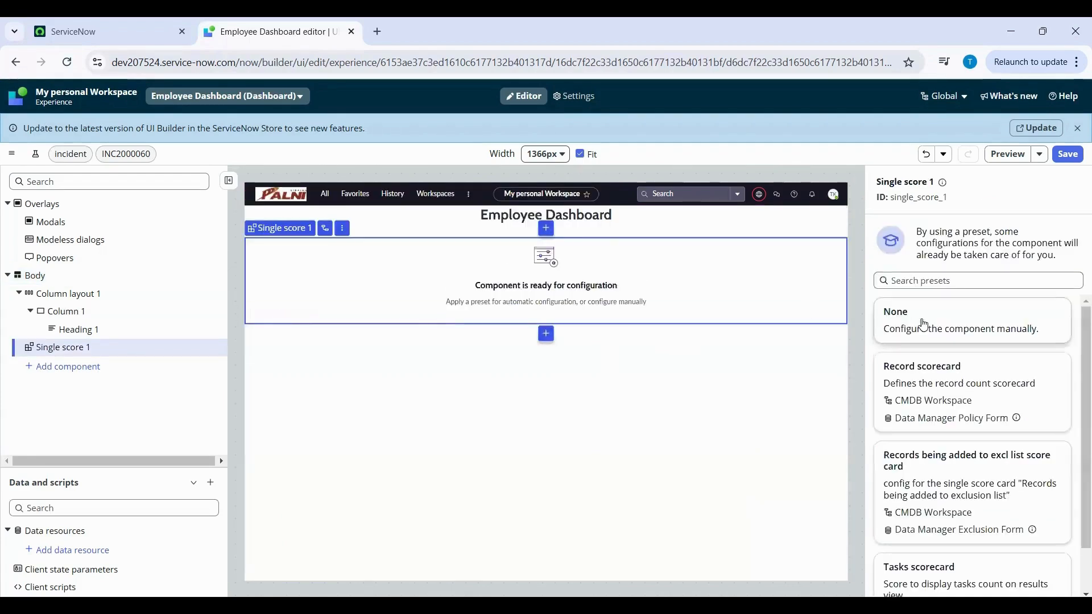
pyautogui.click(961, 321)
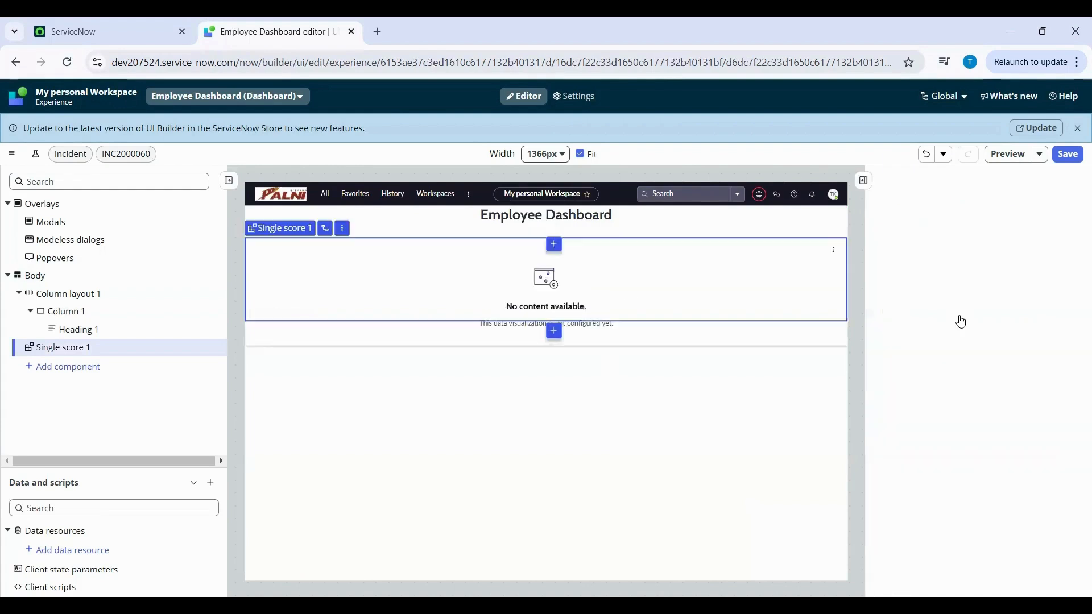
pyautogui.click(895, 318)
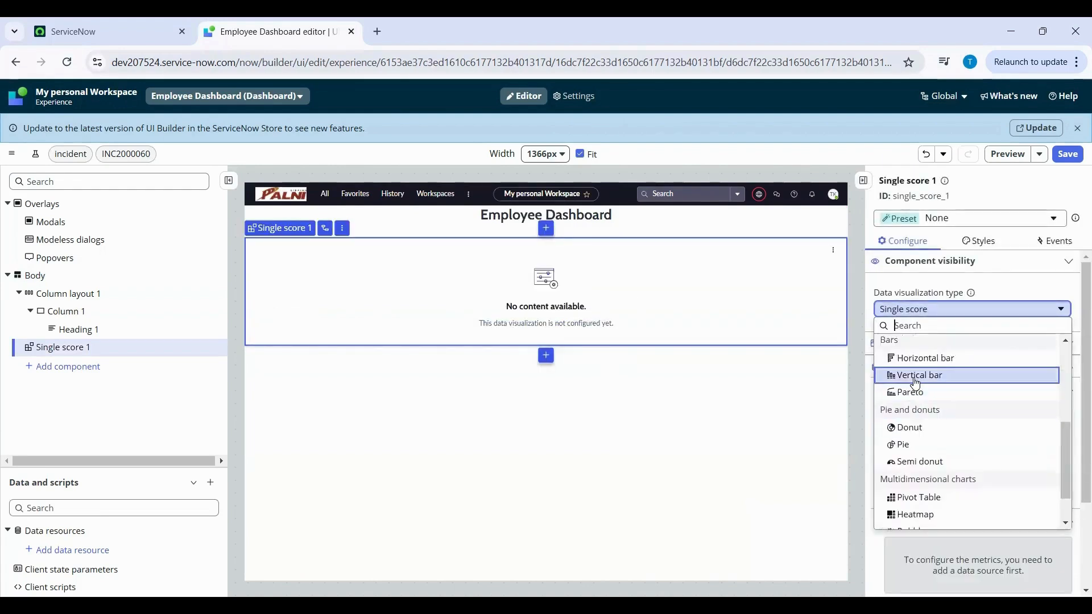
pyautogui.click(916, 376)
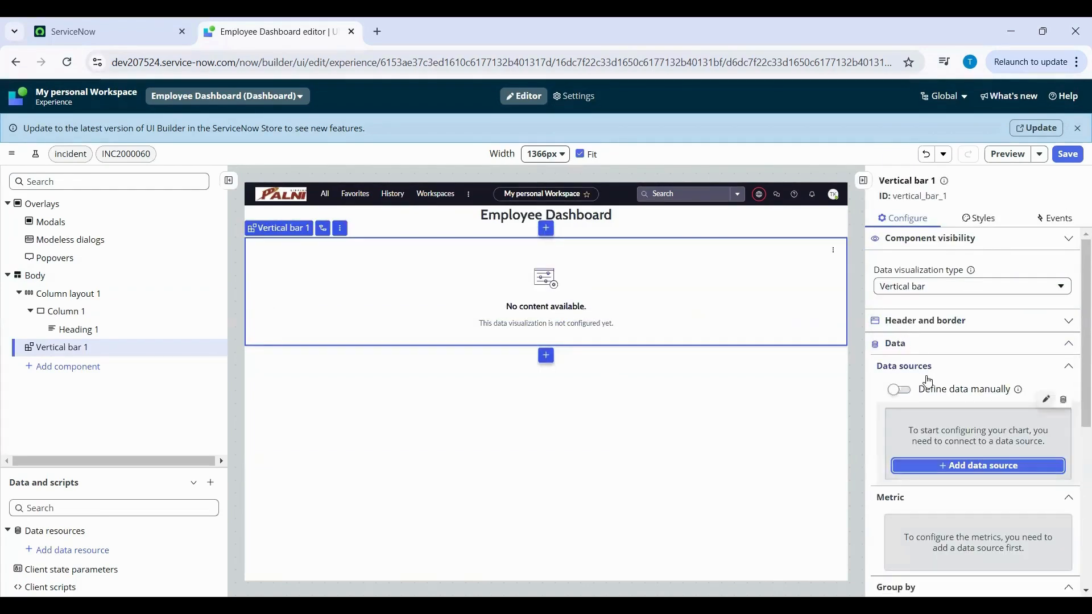
# Select the Incident table as the vertical bar chart's data source and check its predefined conditions without choosing one
pyautogui.click(949, 467)
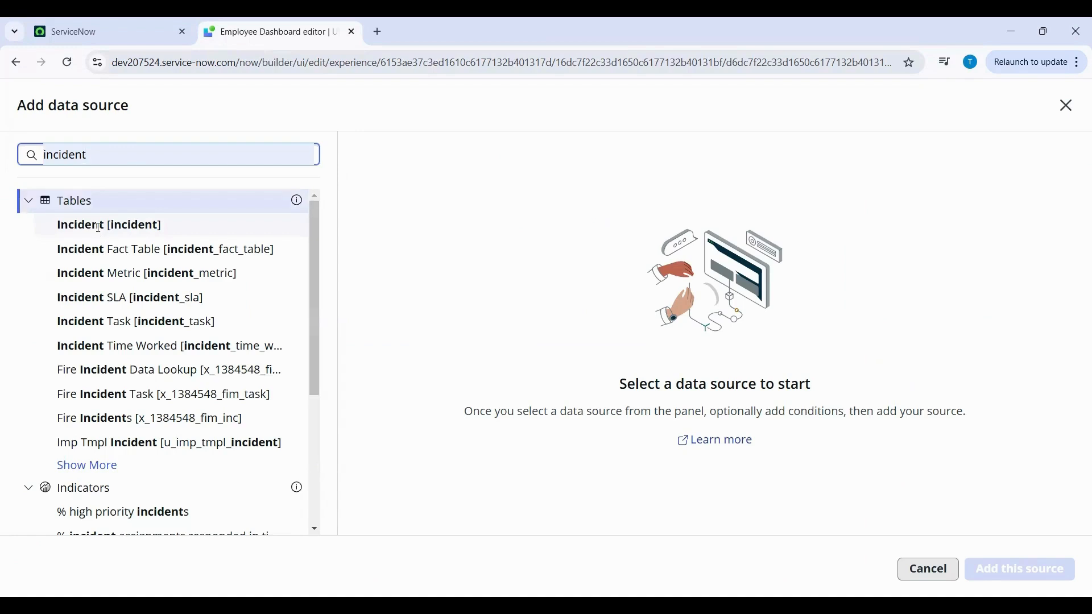
pyautogui.click(98, 226)
pyautogui.click(490, 253)
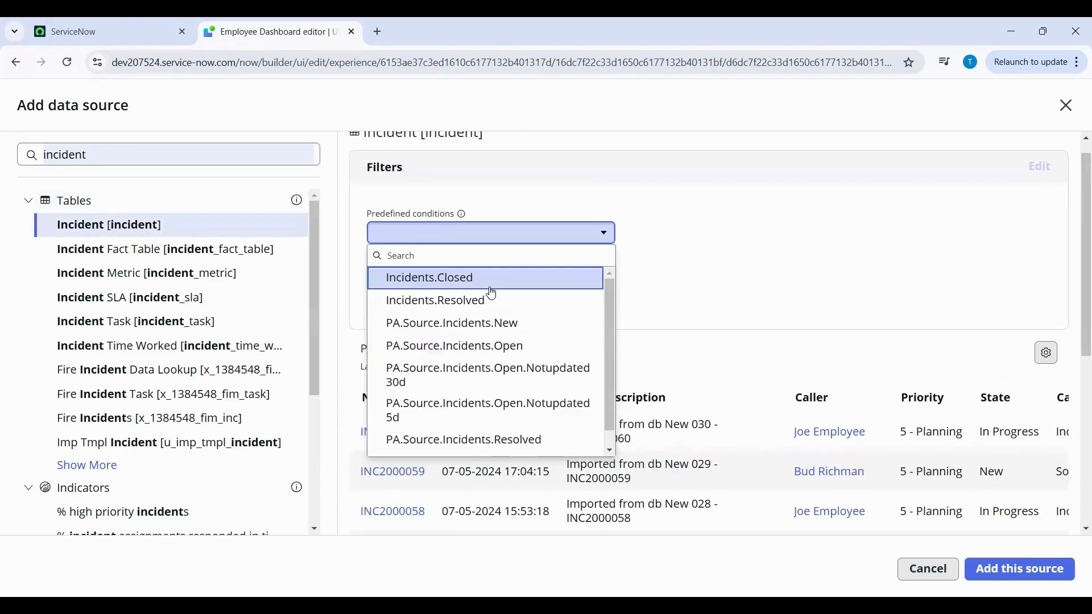
pyautogui.scroll(-1, 492, 294)
pyautogui.scroll(1, 492, 293)
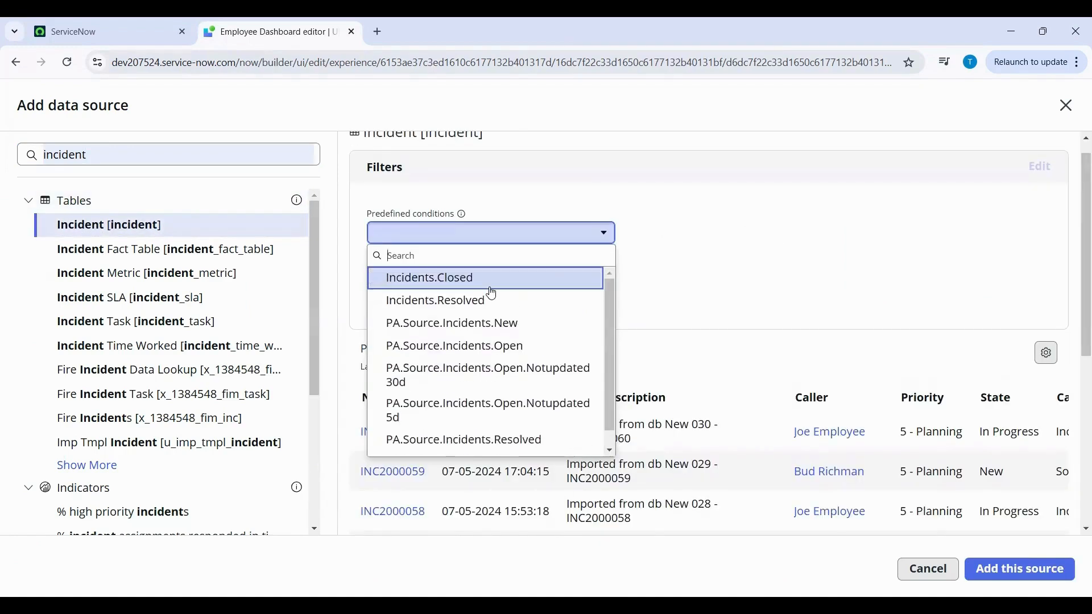
pyautogui.click(673, 283)
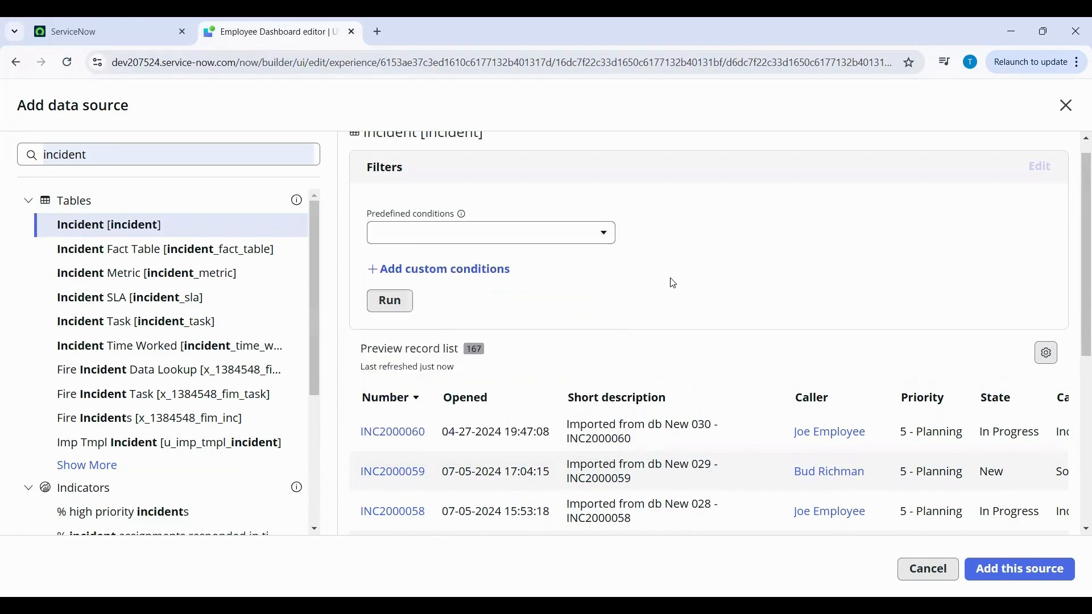
# Filter the Incident data source with the custom condition Active is true
pyautogui.click(414, 276)
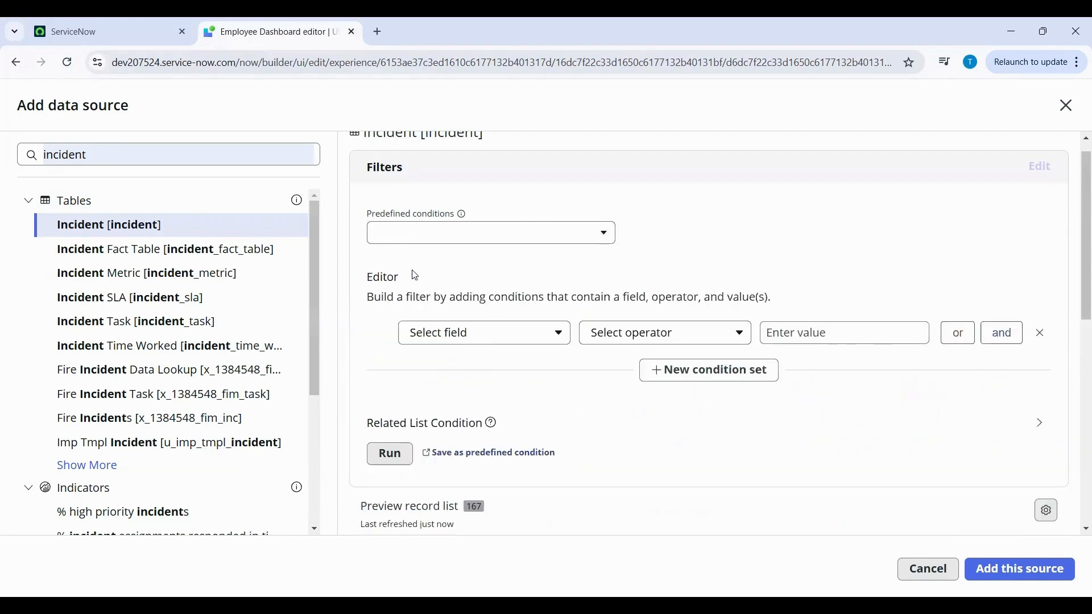
pyautogui.click(494, 333)
pyautogui.click(429, 381)
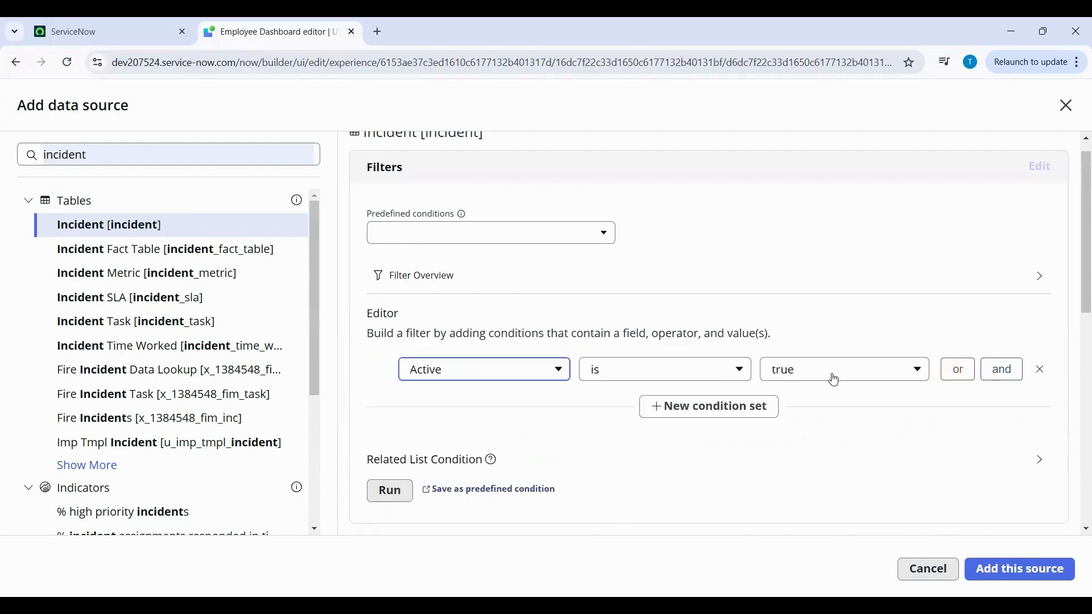
# Extend the Incident data source's filter with the condition and State is On Hold, and apply it
pyautogui.click(1002, 352)
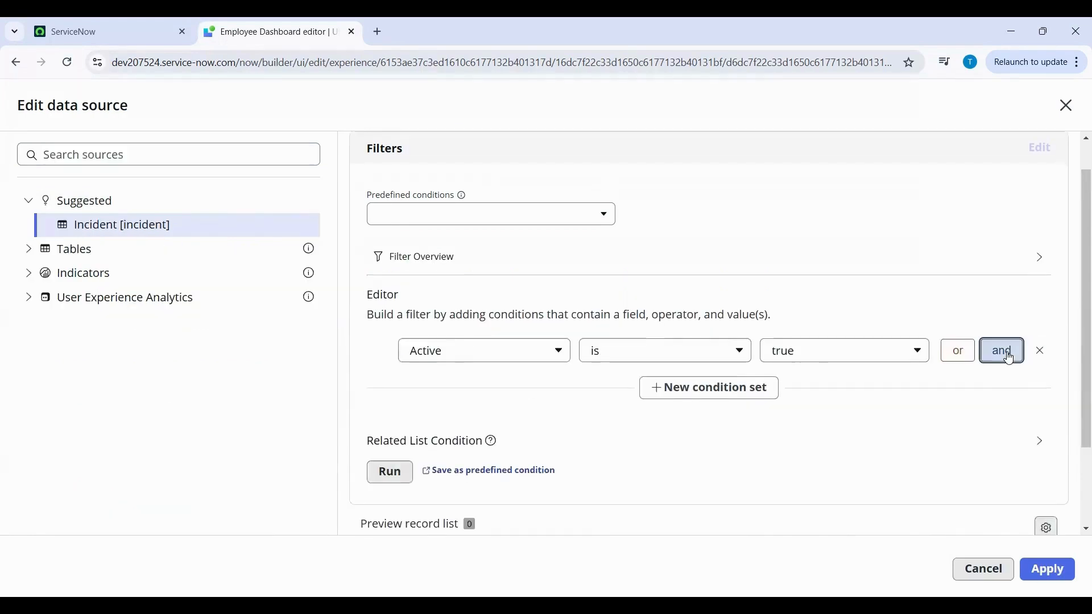
pyautogui.write('sta')
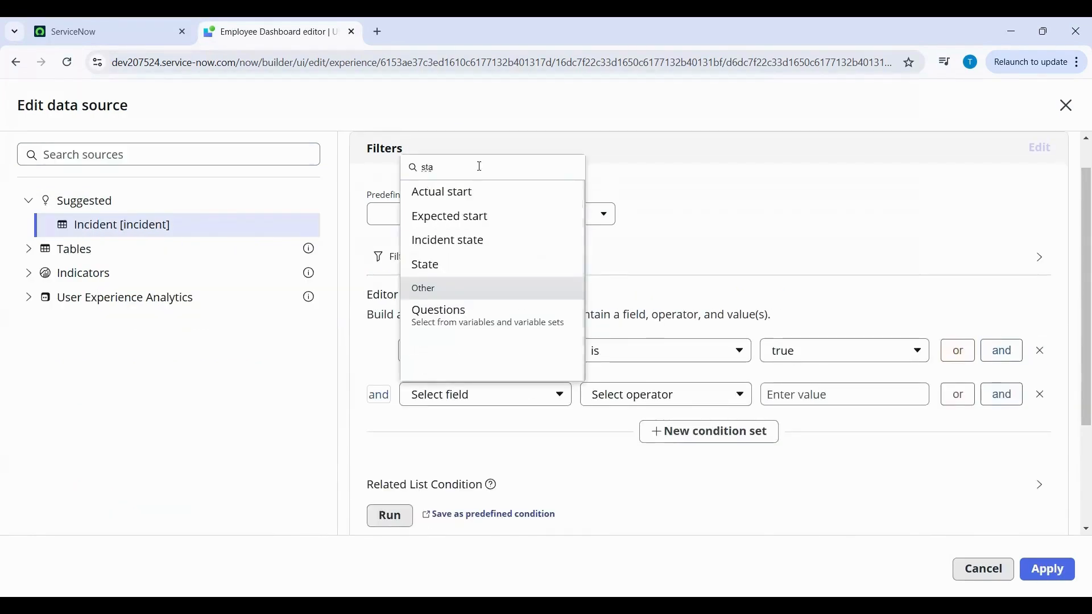
pyautogui.click(448, 267)
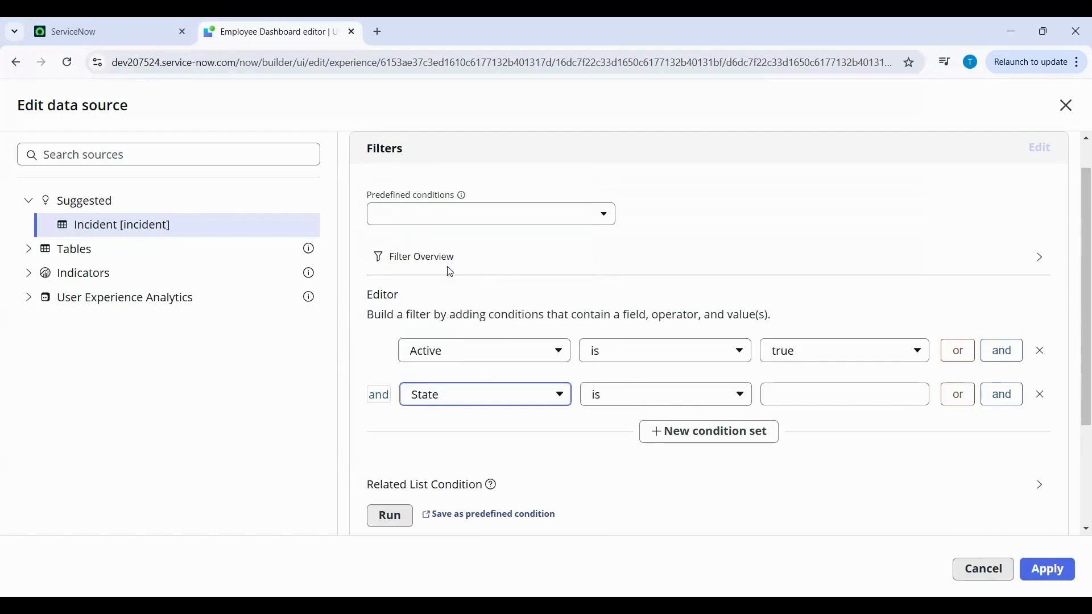
pyautogui.click(887, 394)
pyautogui.click(801, 279)
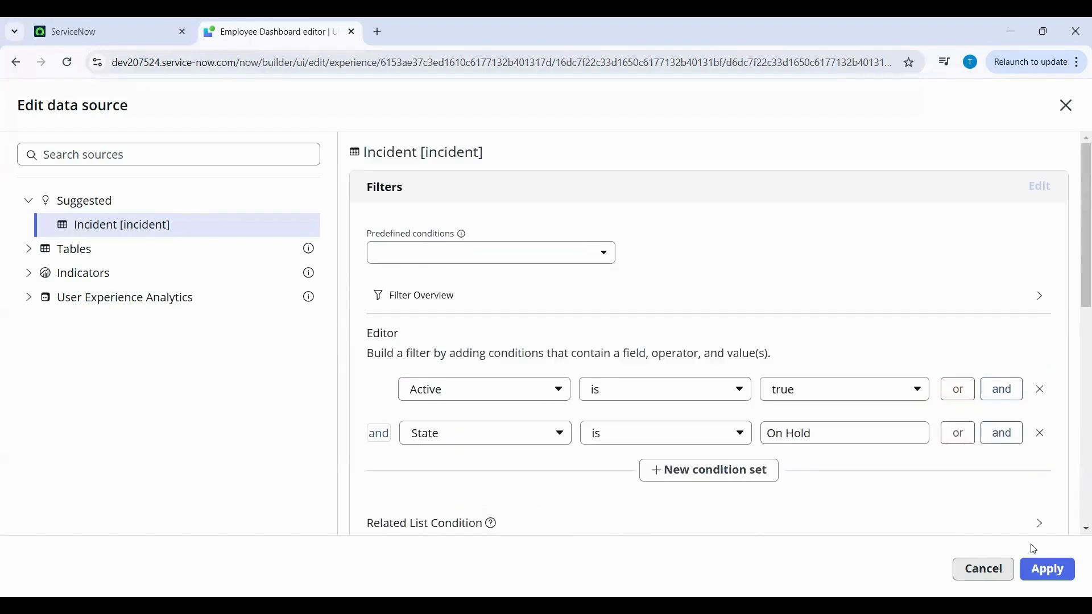
pyautogui.click(1045, 570)
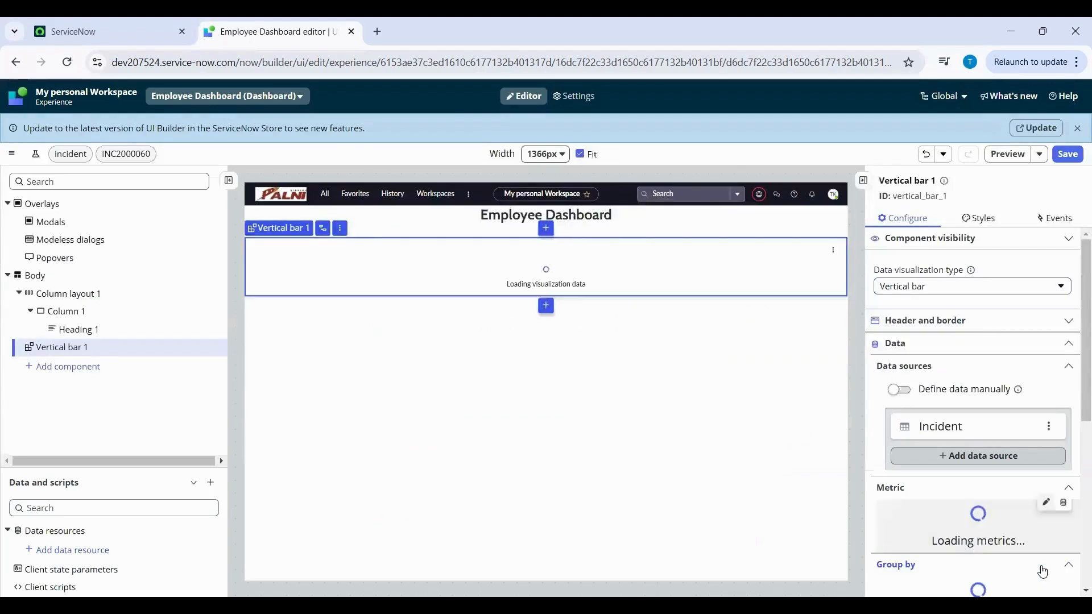
# Try the Center and Flex-End alignments on the vertical bar chart, and return it to Stretch
pyautogui.click(979, 218)
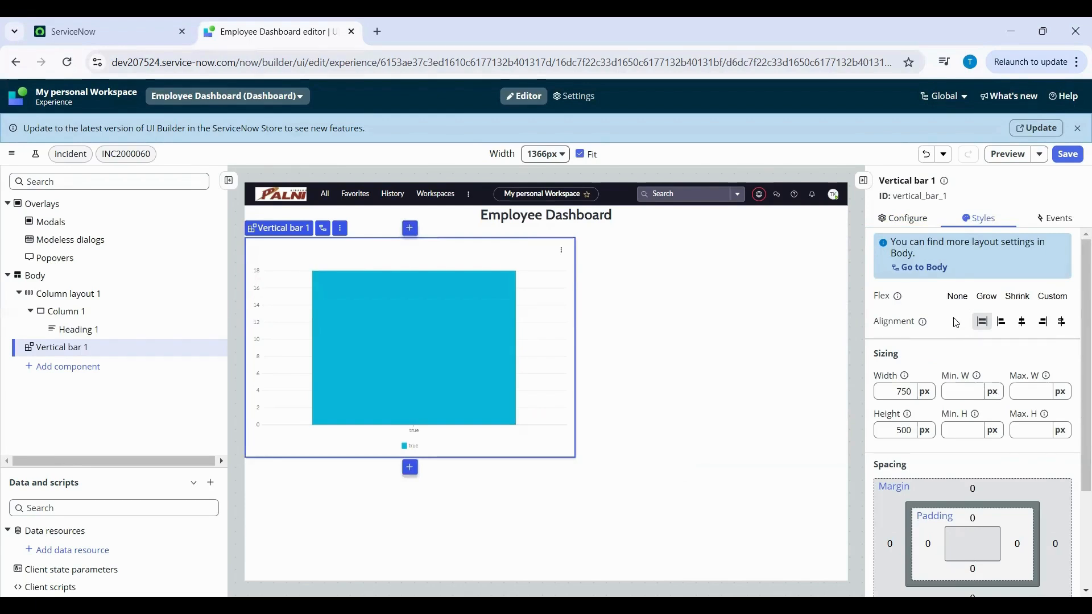
pyautogui.click(1022, 322)
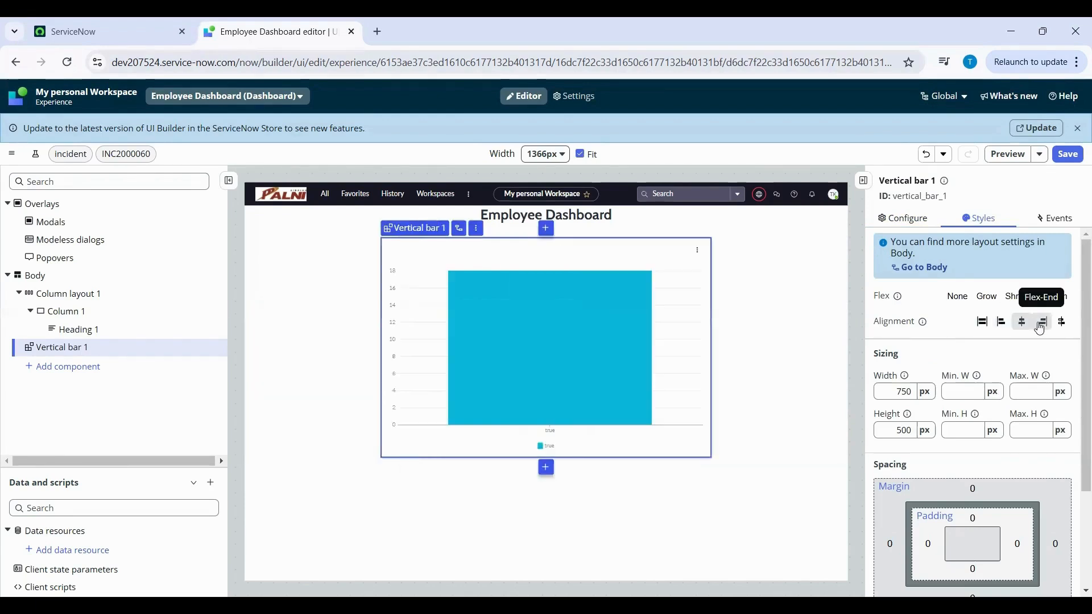
pyautogui.click(1040, 329)
pyautogui.click(984, 324)
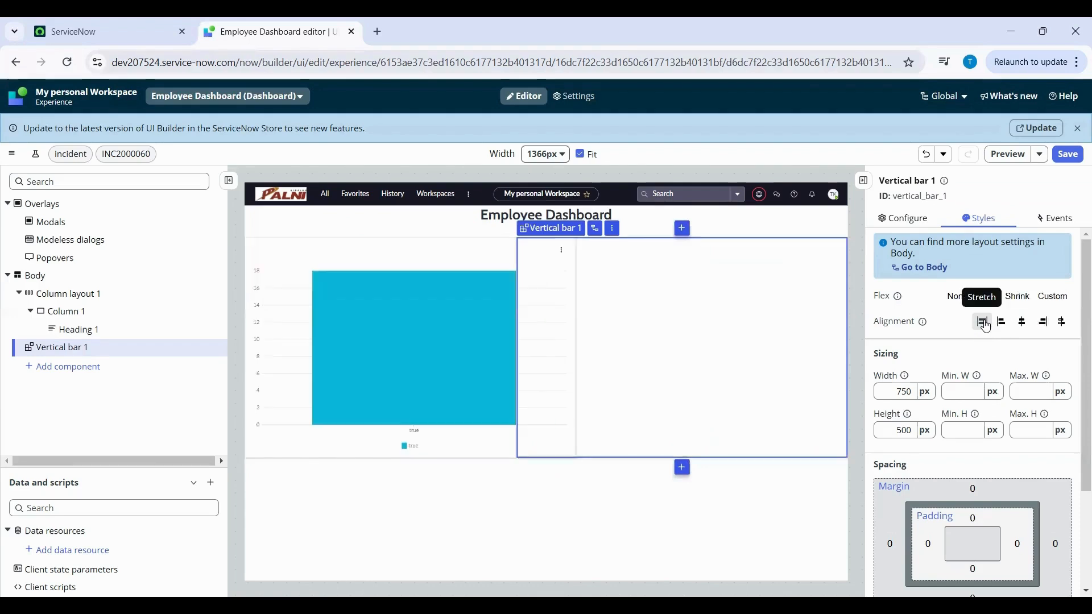
pyautogui.scroll(-2, 937, 466)
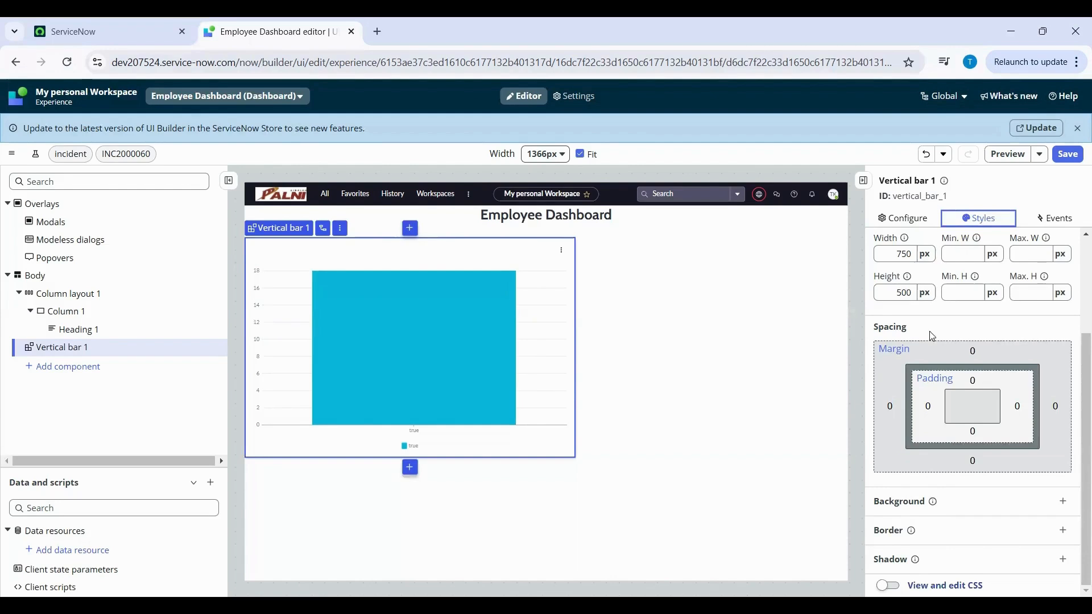
# Set the vertical bar chart's color type to Color palette with the Blues dark to light (4) palette
pyautogui.click(893, 219)
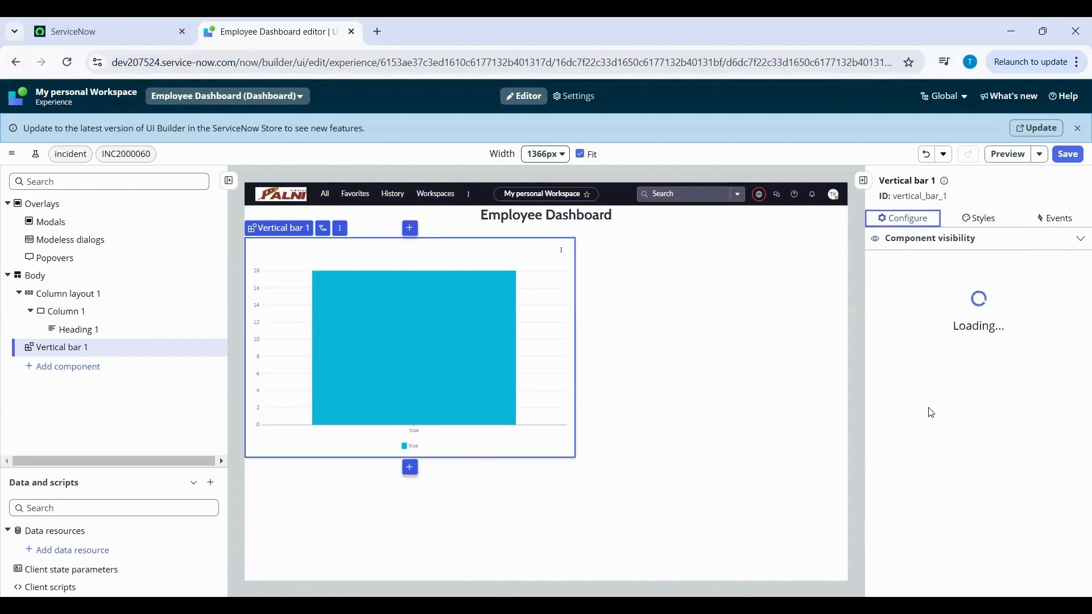
pyautogui.scroll(-3, 930, 414)
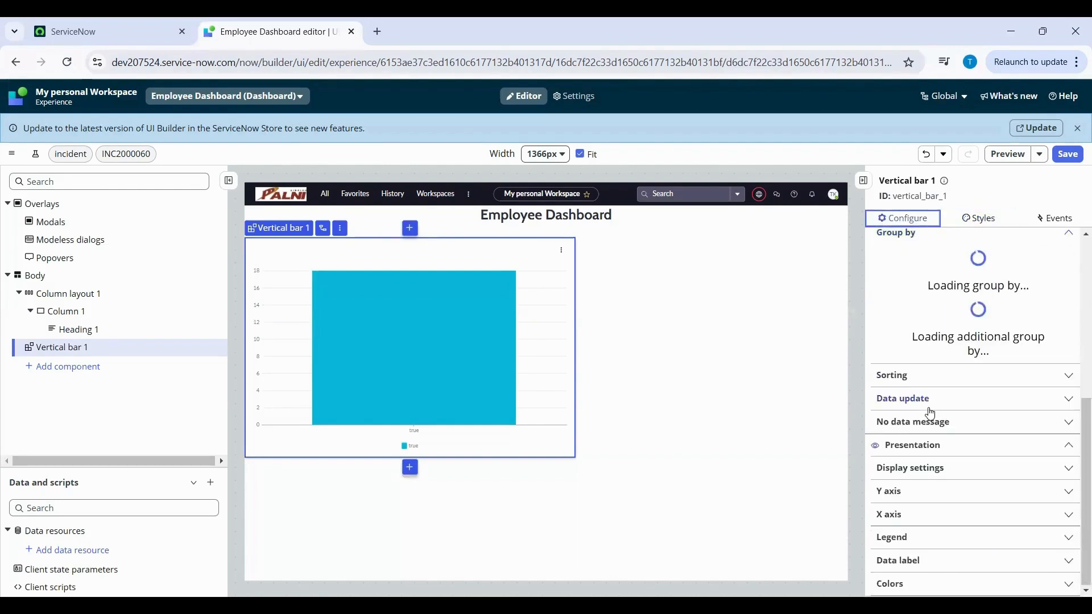
pyautogui.click(910, 529)
pyautogui.click(921, 572)
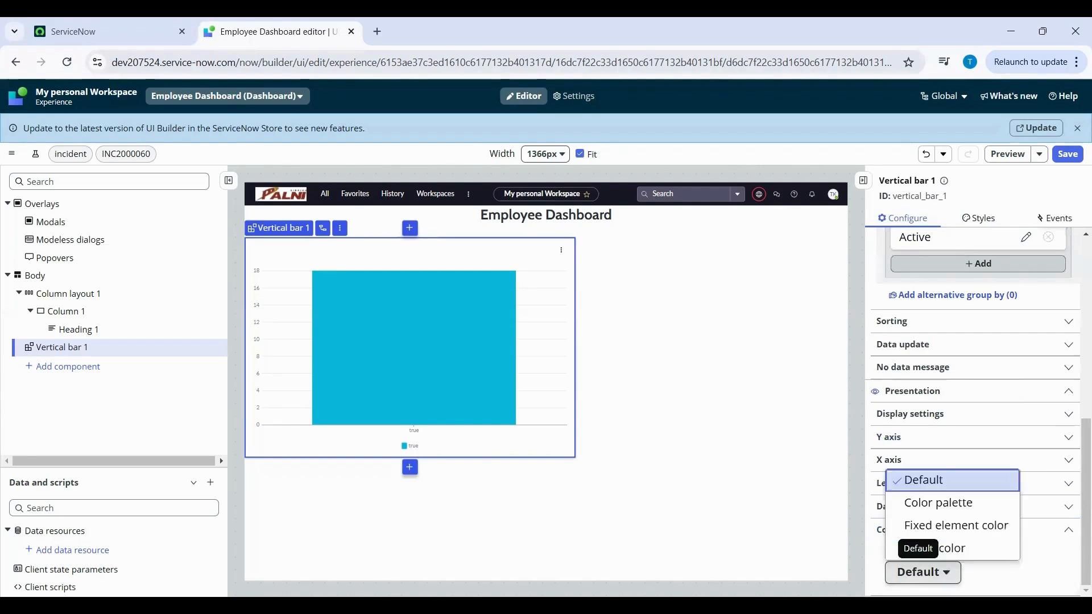
pyautogui.click(938, 503)
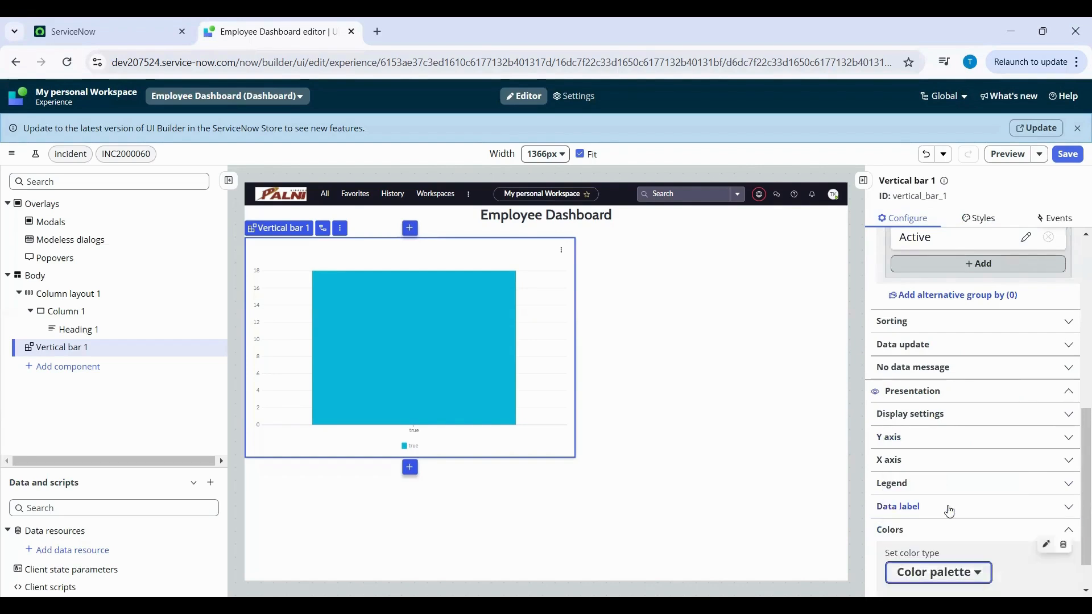
pyautogui.scroll(-1, 949, 569)
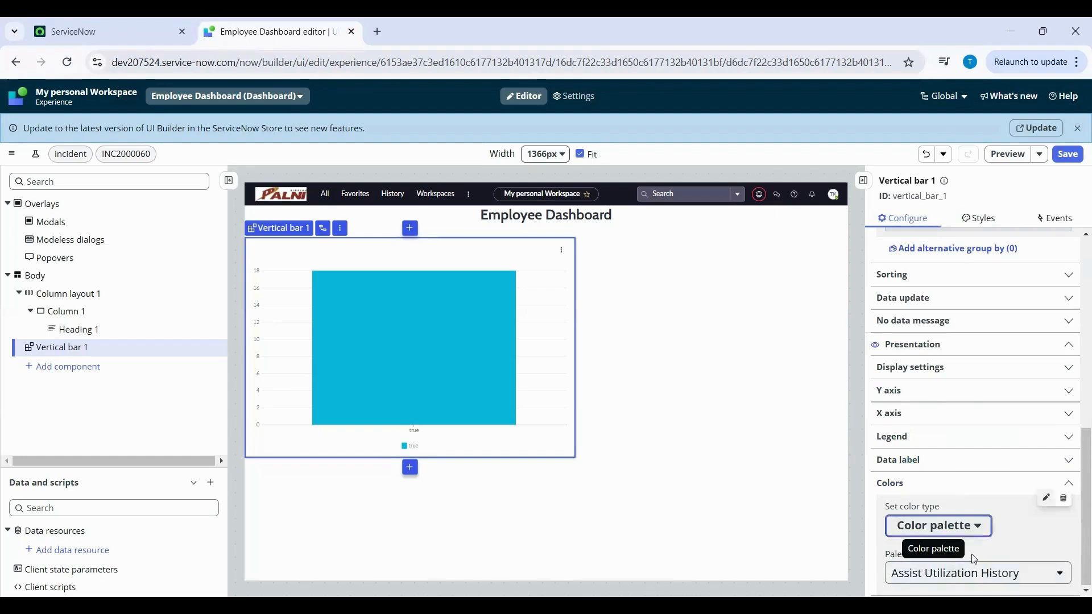
pyautogui.click(974, 572)
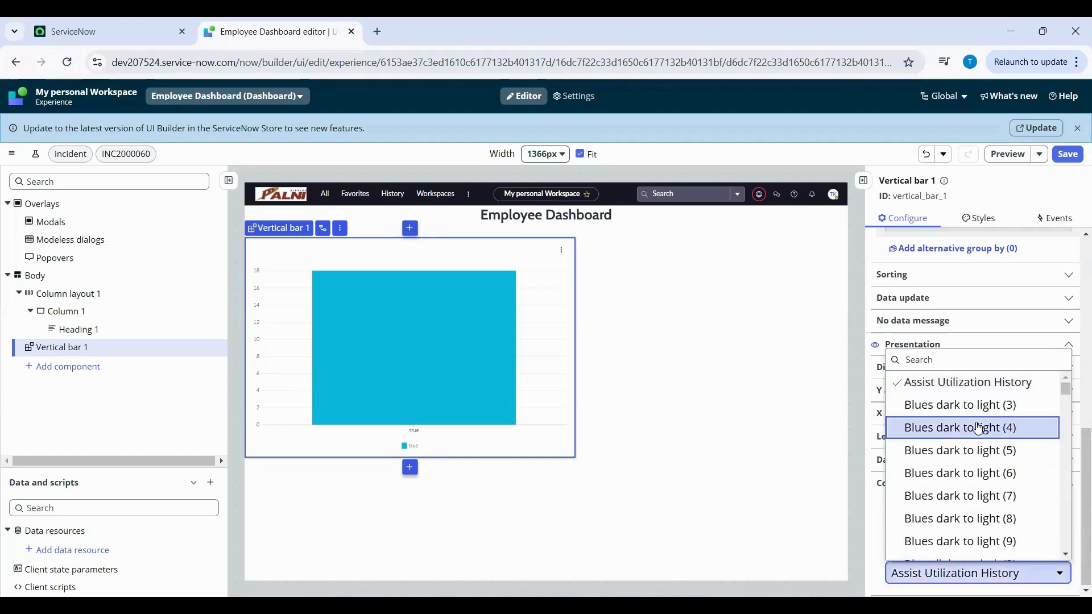
pyautogui.click(979, 429)
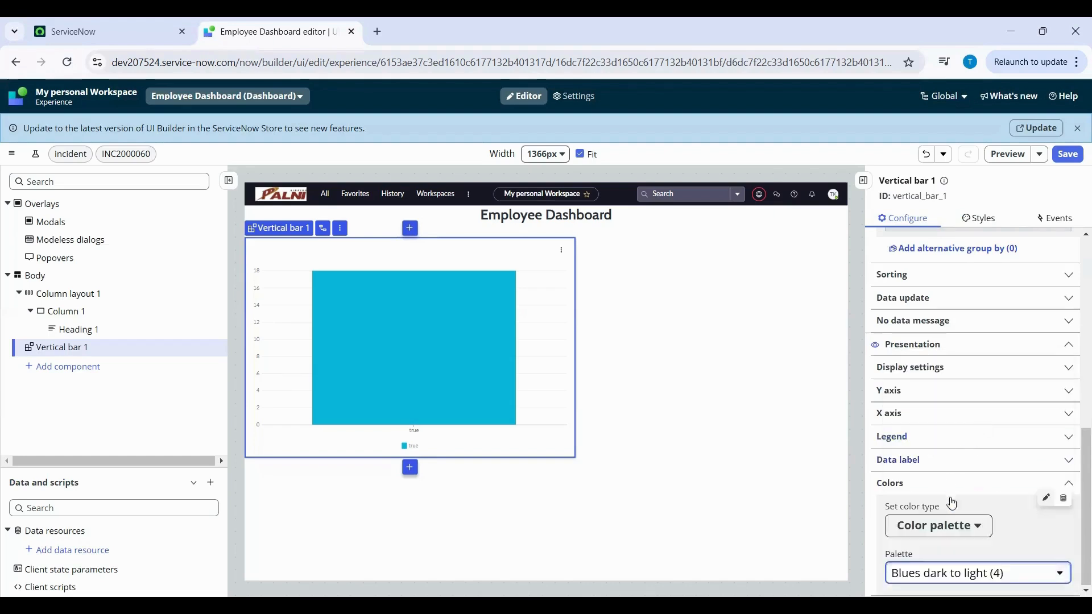
pyautogui.click(649, 463)
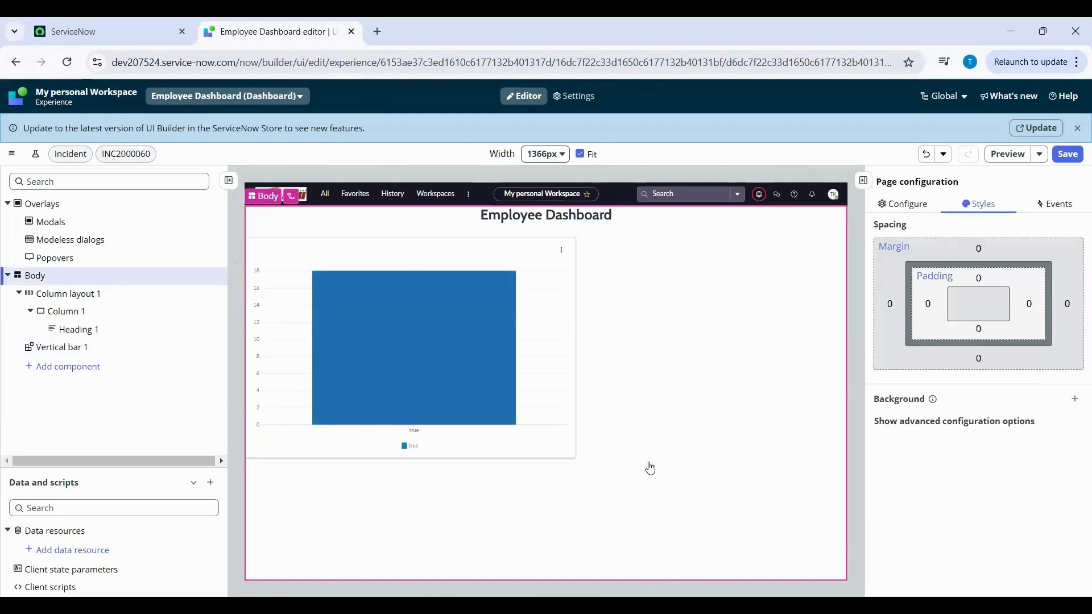
# Add a Form component to the page body below the vertical bar chart
pyautogui.click(85, 368)
pyautogui.click(506, 231)
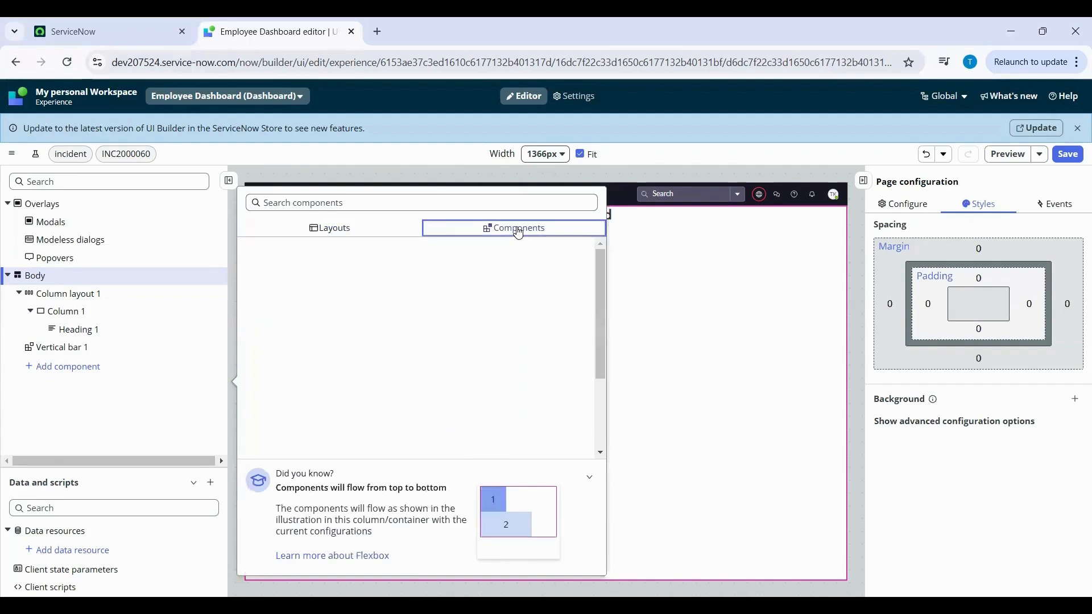
pyautogui.click(418, 203)
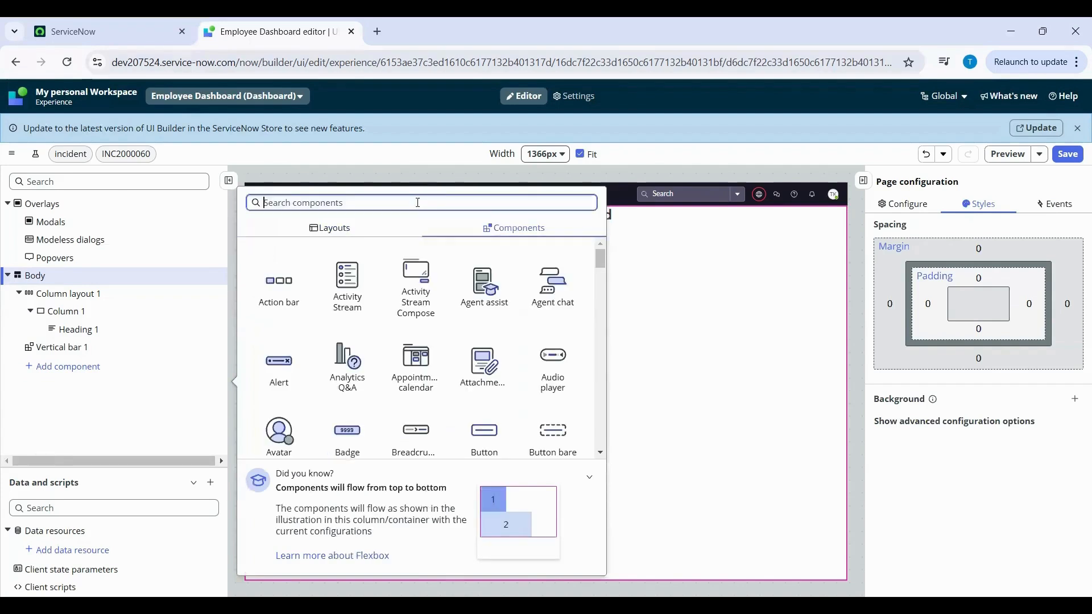
pyautogui.write('form')
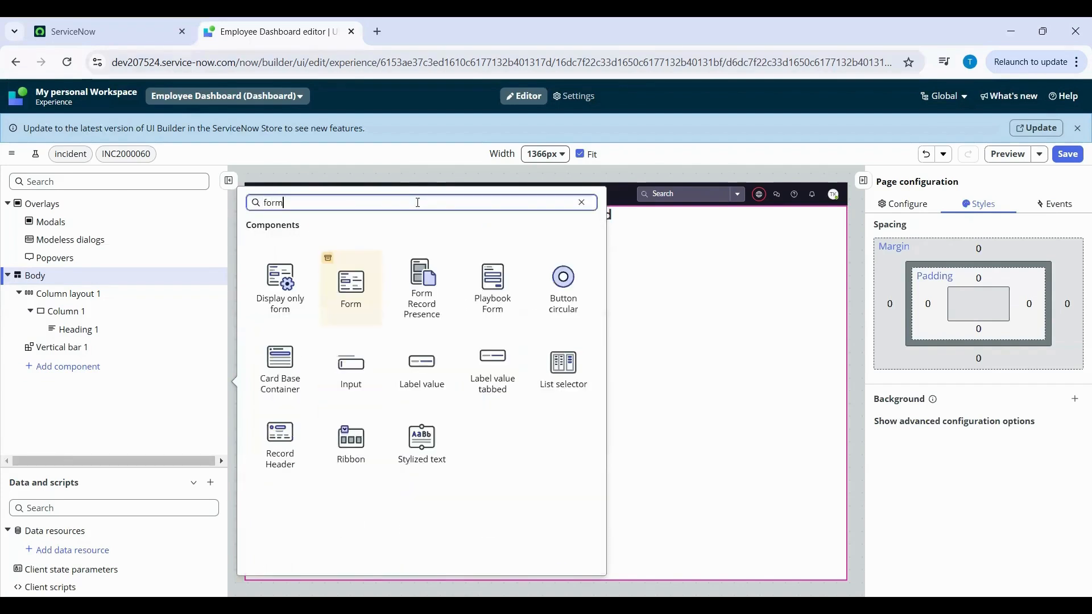
pyautogui.click(355, 302)
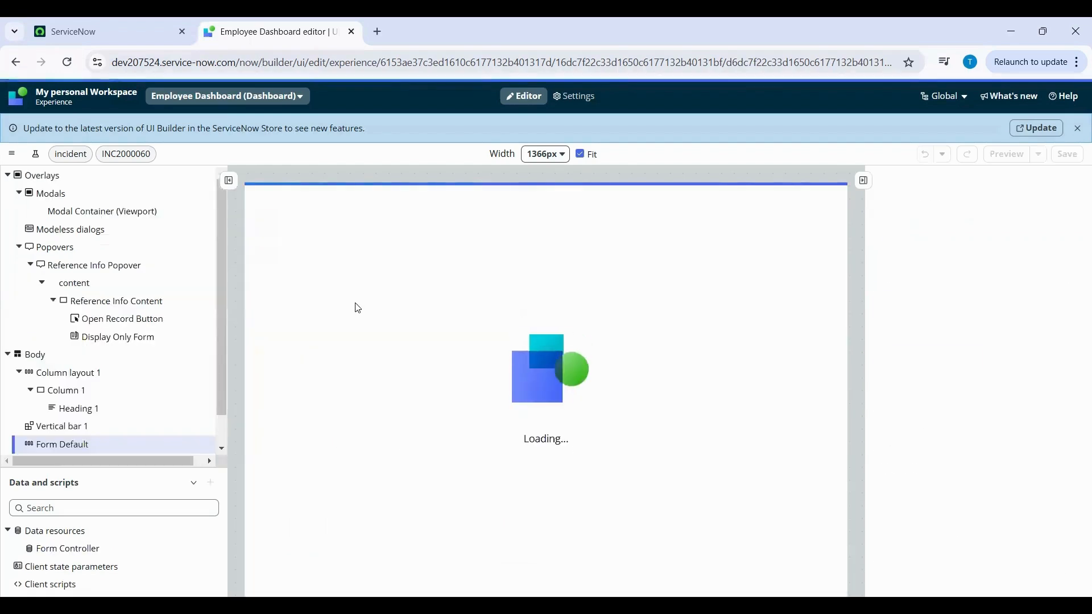
# Change the new form's preset from Record form to None and confirm the preset's removal
pyautogui.click(958, 219)
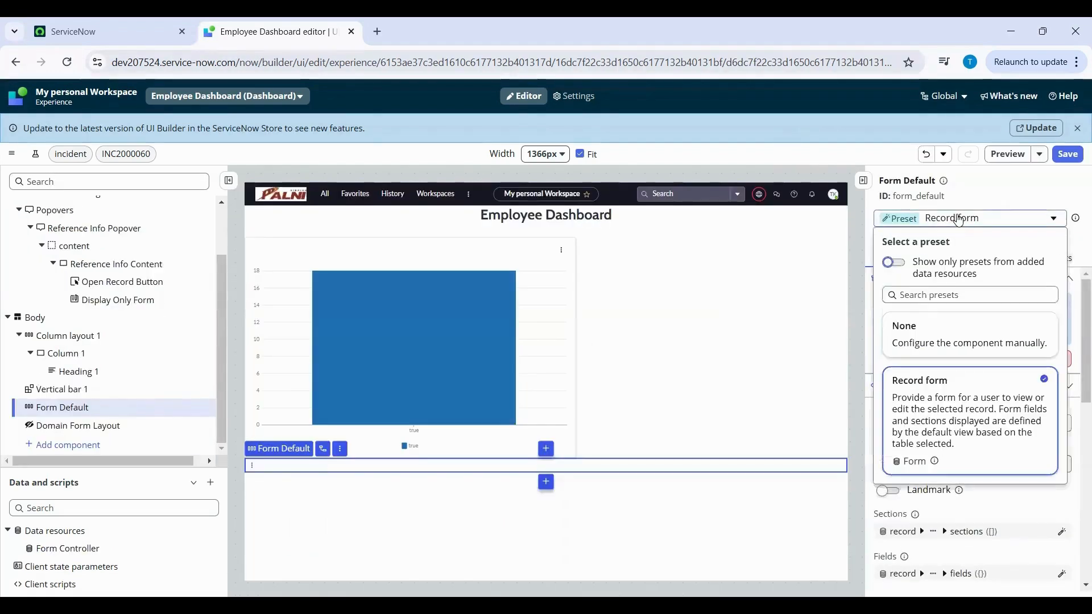
pyautogui.click(933, 343)
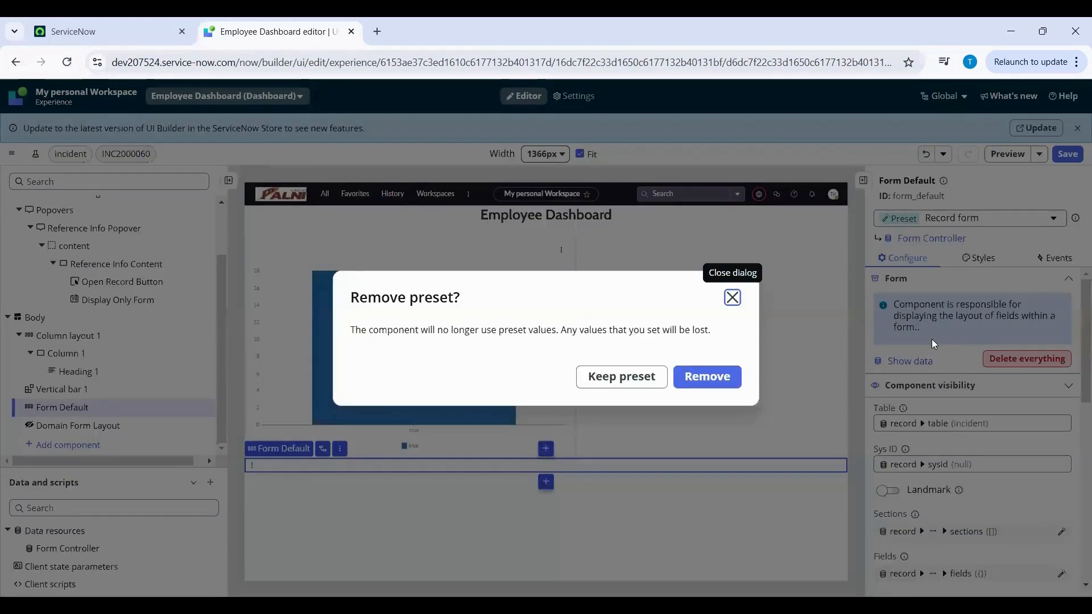
pyautogui.click(708, 376)
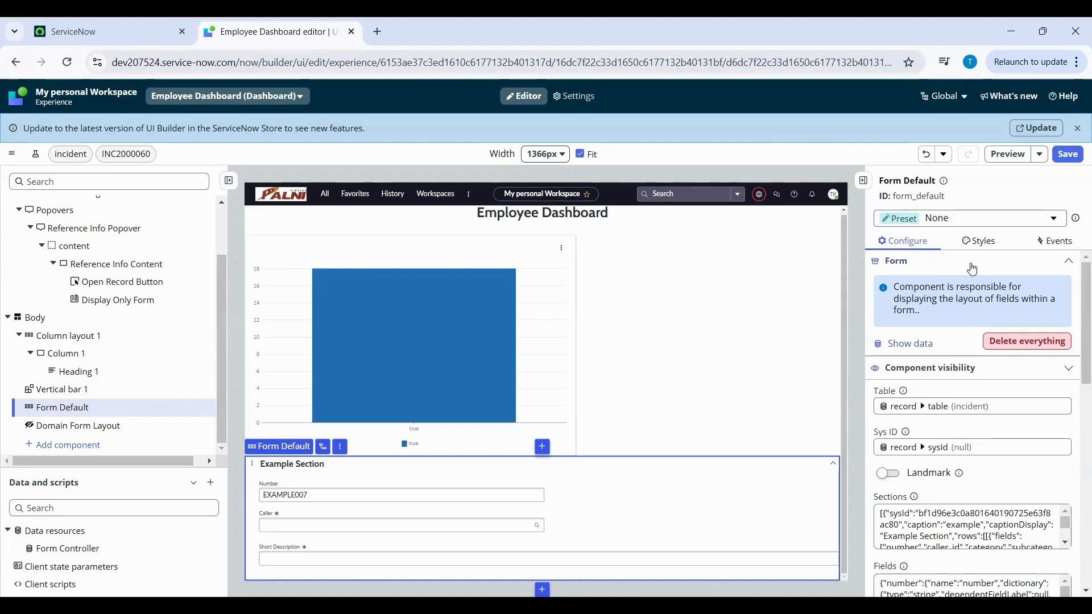
# Preview the Employee Dashboard page, look over the chart and the form section, and return to the editor
pyautogui.click(1010, 156)
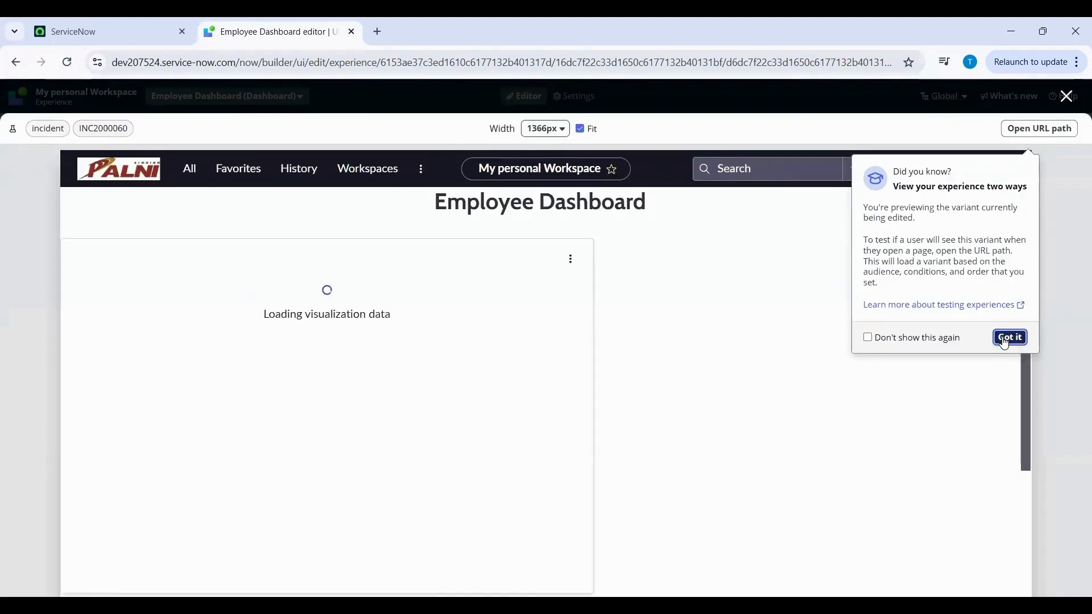
pyautogui.click(1005, 339)
pyautogui.scroll(-3, 727, 412)
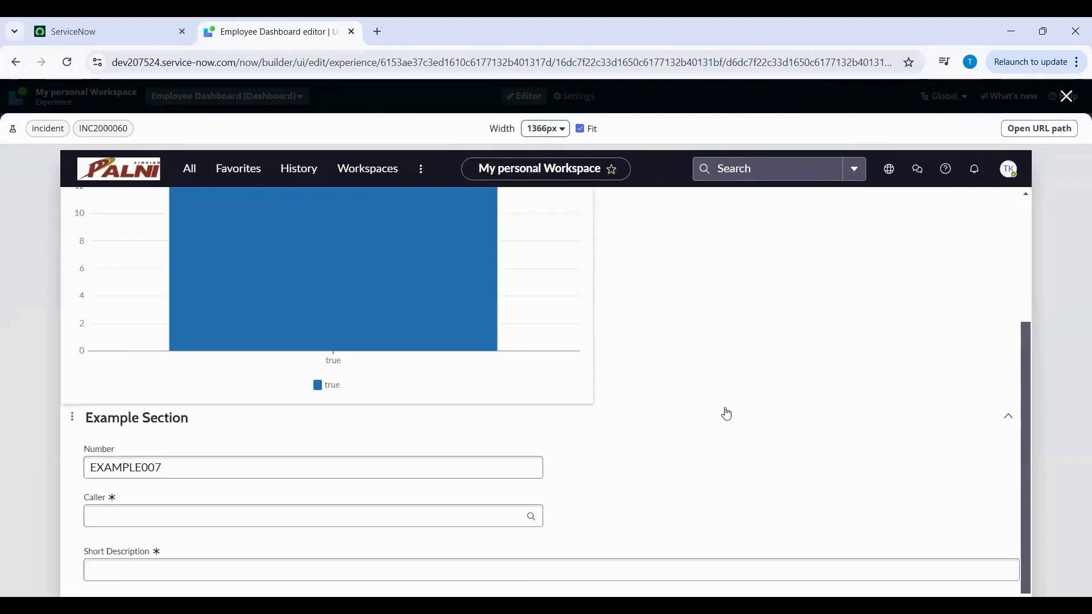
pyautogui.scroll(3, 727, 412)
pyautogui.scroll(-3, 727, 412)
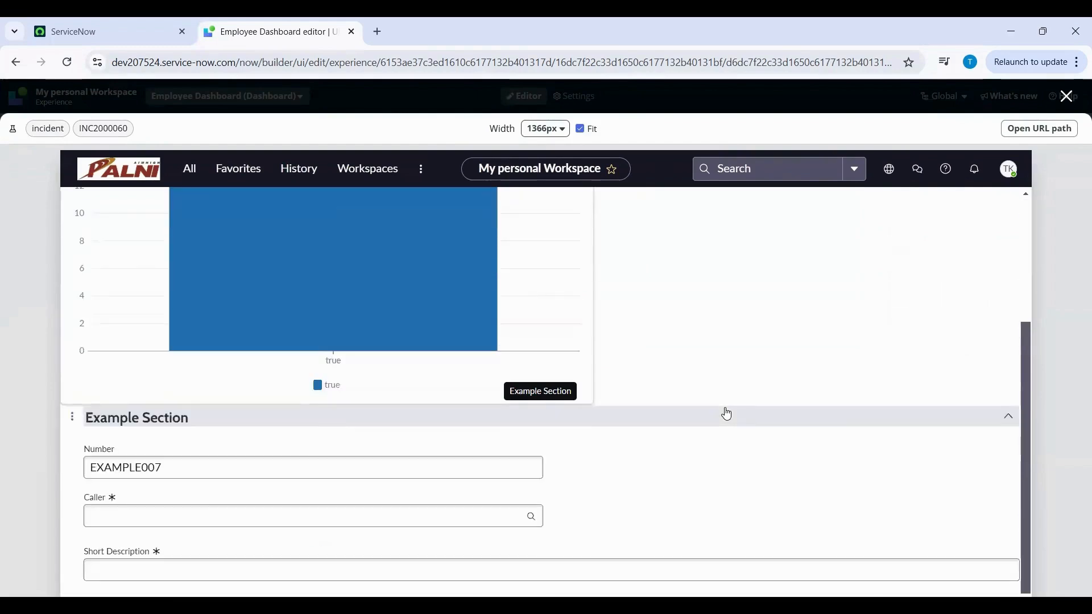
pyautogui.scroll(3, 727, 414)
pyautogui.click(1066, 96)
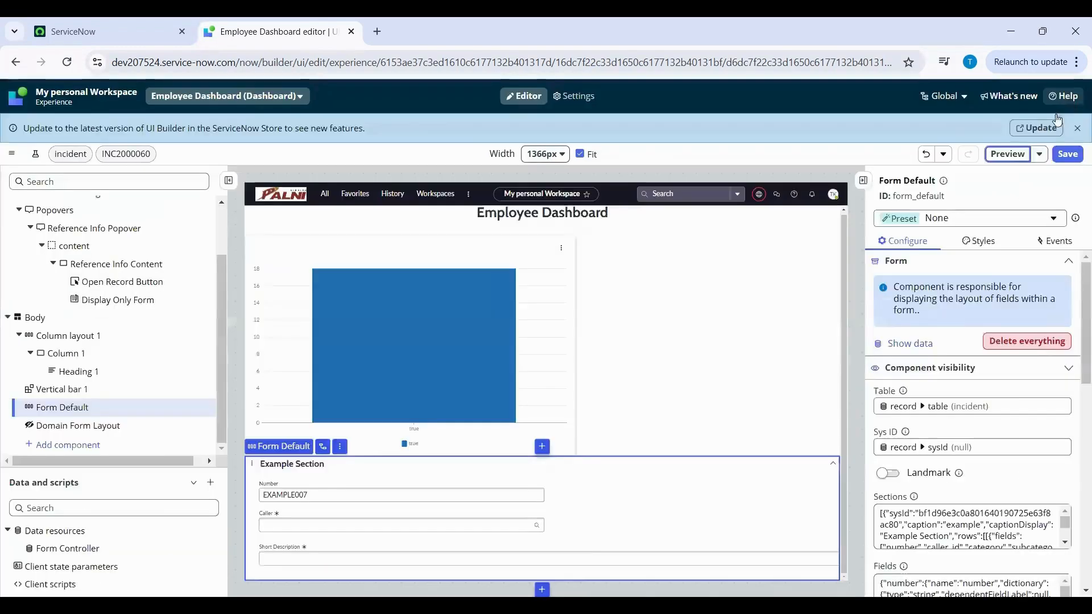
# Save the page, open its live URL path from the preview, and look over the chart and form there
pyautogui.click(1067, 160)
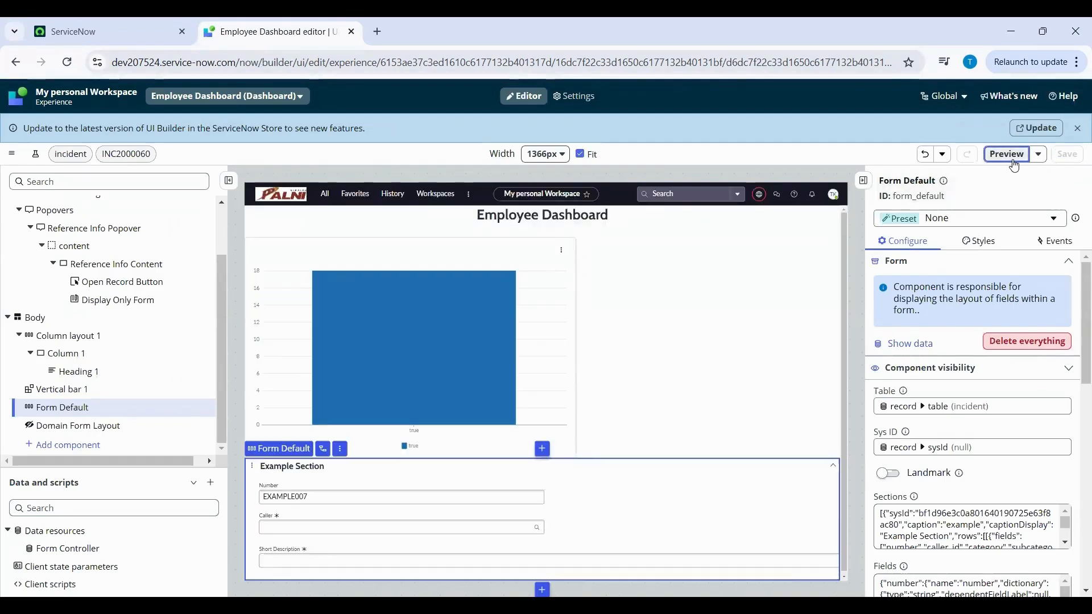
pyautogui.click(1010, 160)
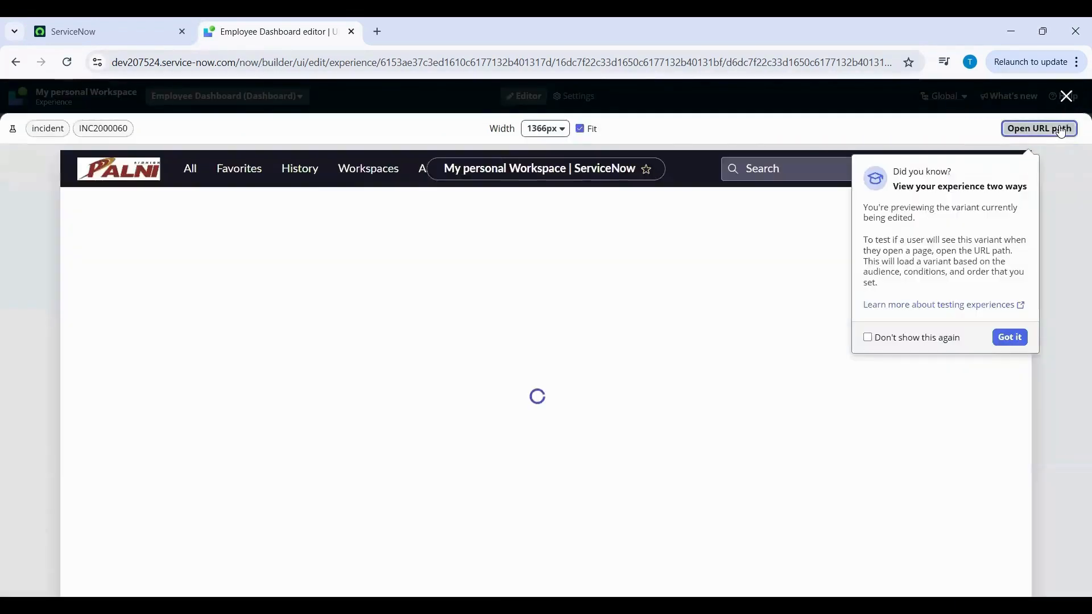
pyautogui.click(1060, 129)
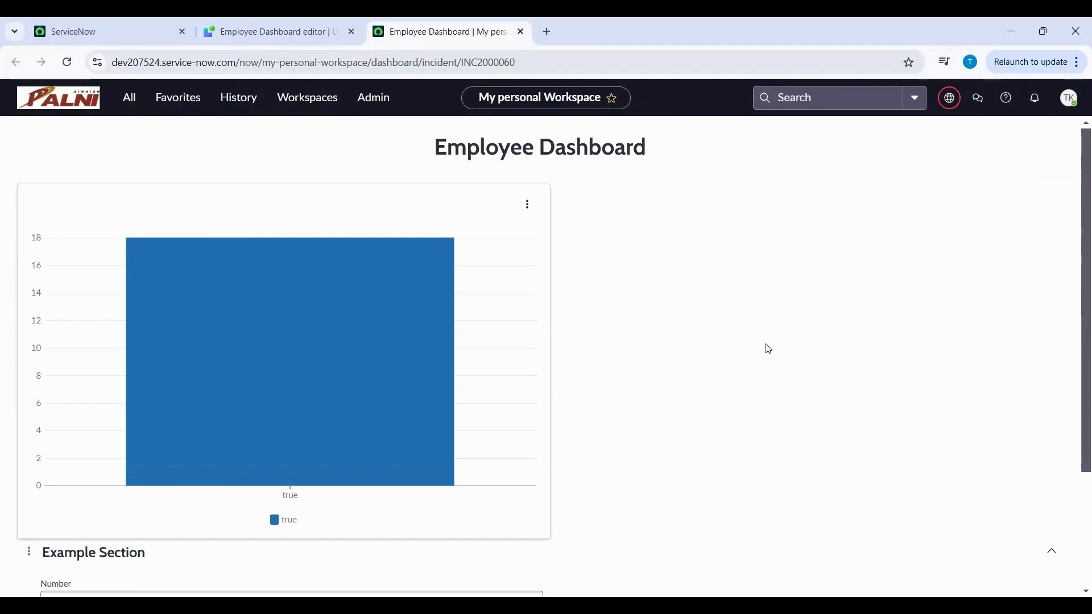
pyautogui.scroll(-3, 768, 349)
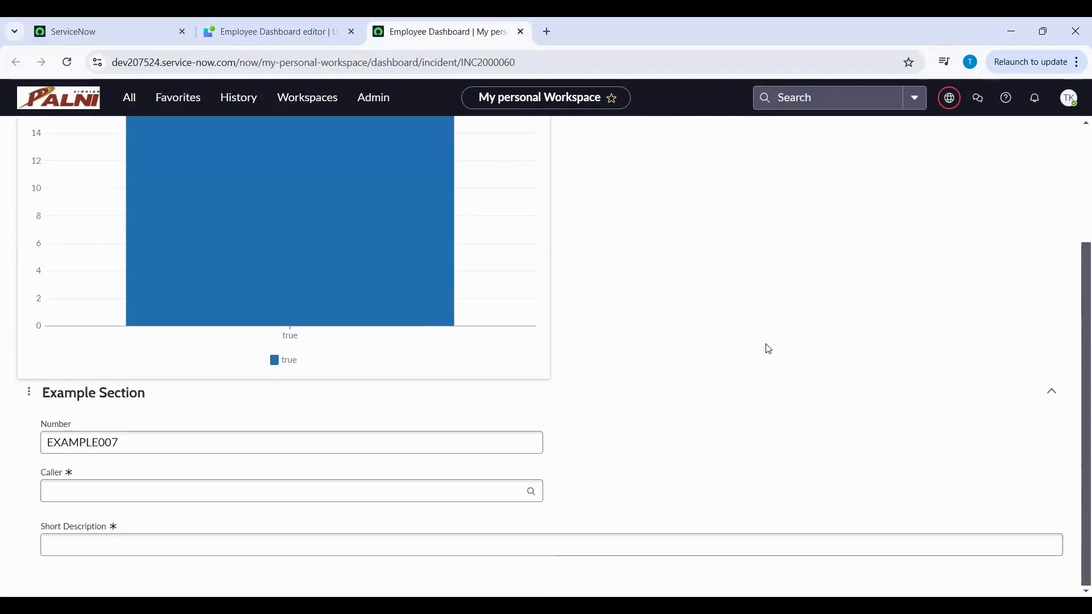
pyautogui.scroll(3, 768, 349)
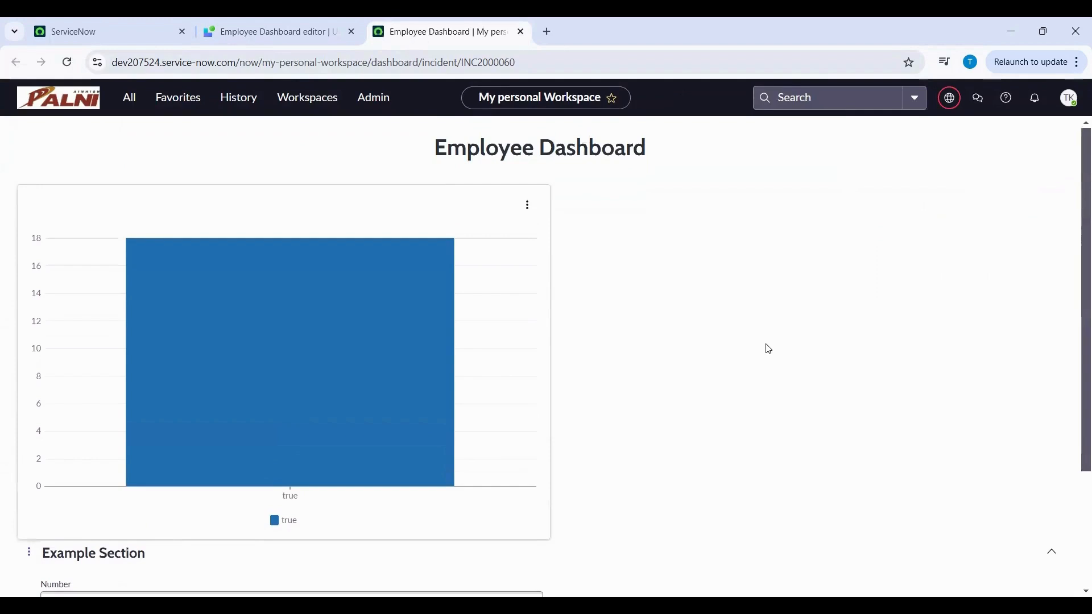